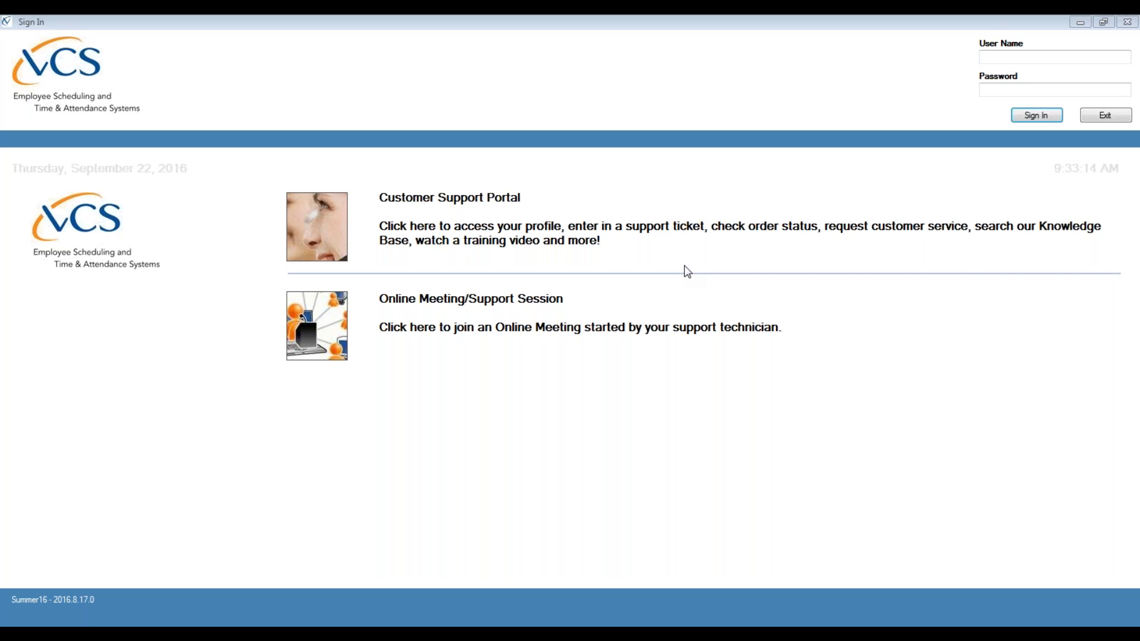
# - Enter the administrator user name and password on the VCS sign-in screen
pyautogui.click(672, 271)
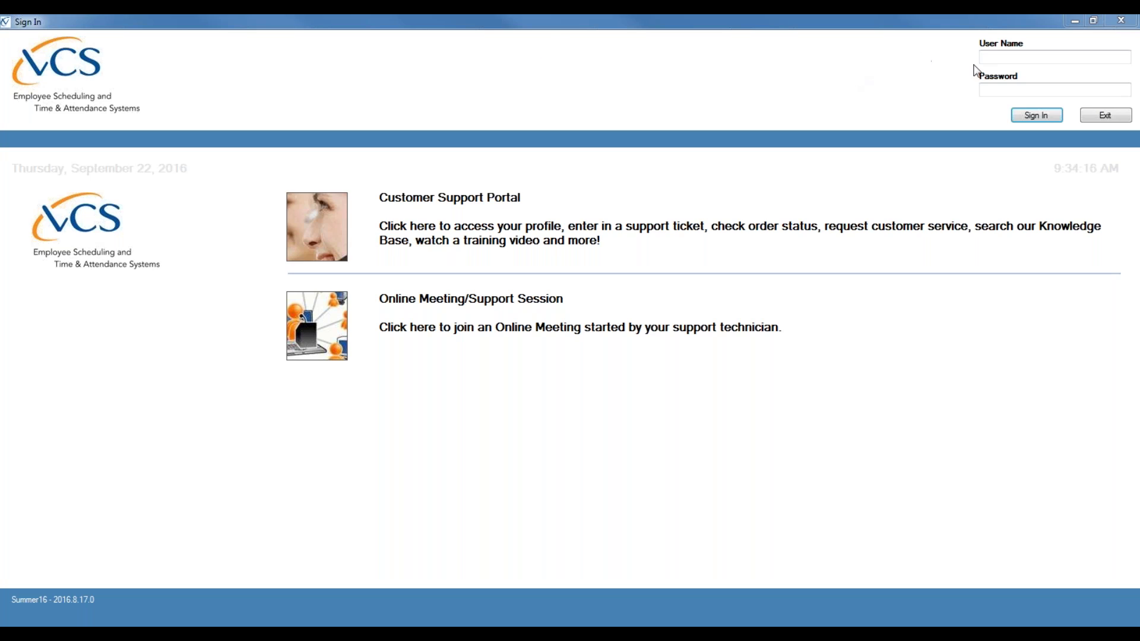
pyautogui.click(990, 57)
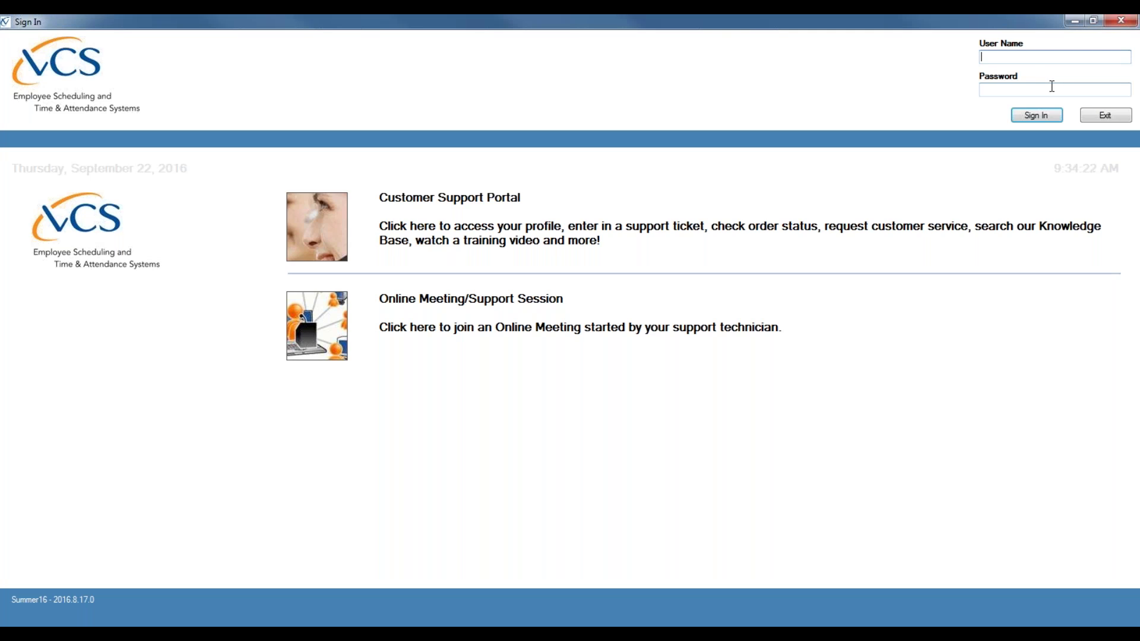
pyautogui.write('secadm')
pyautogui.click(996, 92)
pyautogui.write('•••••')
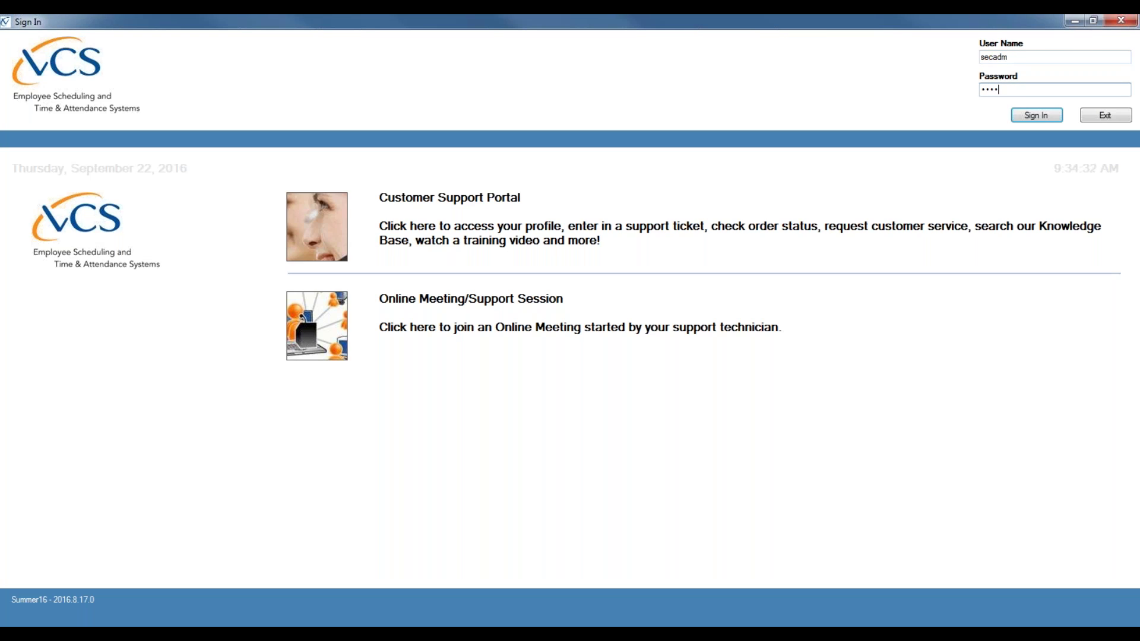
pyautogui.write('•')
# - Sign in and show the Administration centers list beside the Main Schedule
pyautogui.click(1034, 121)
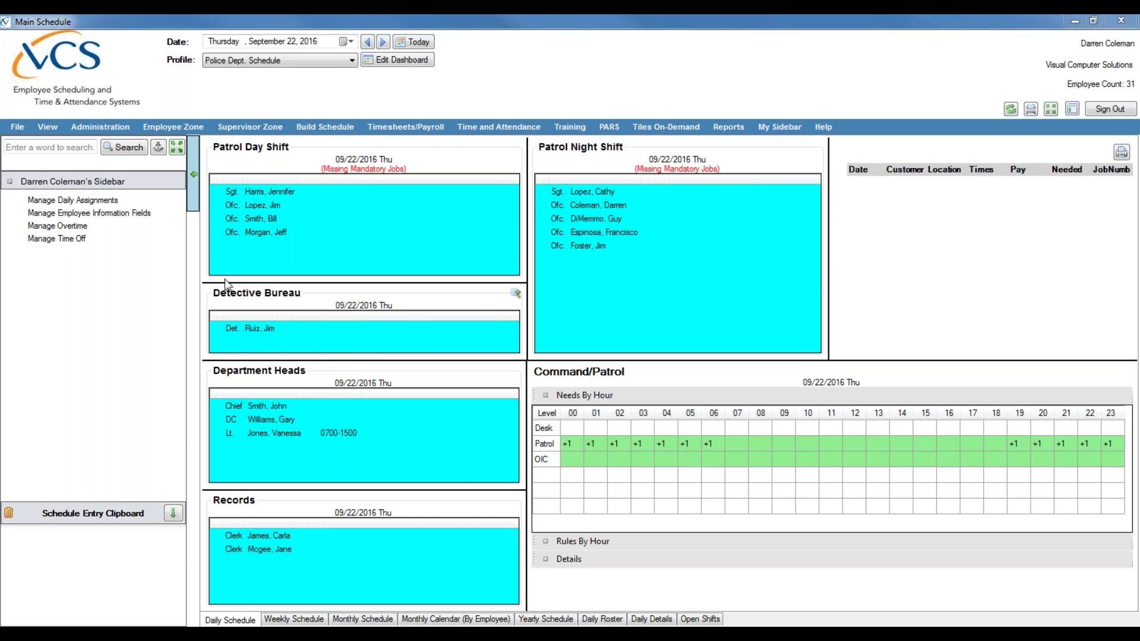
pyautogui.click(88, 126)
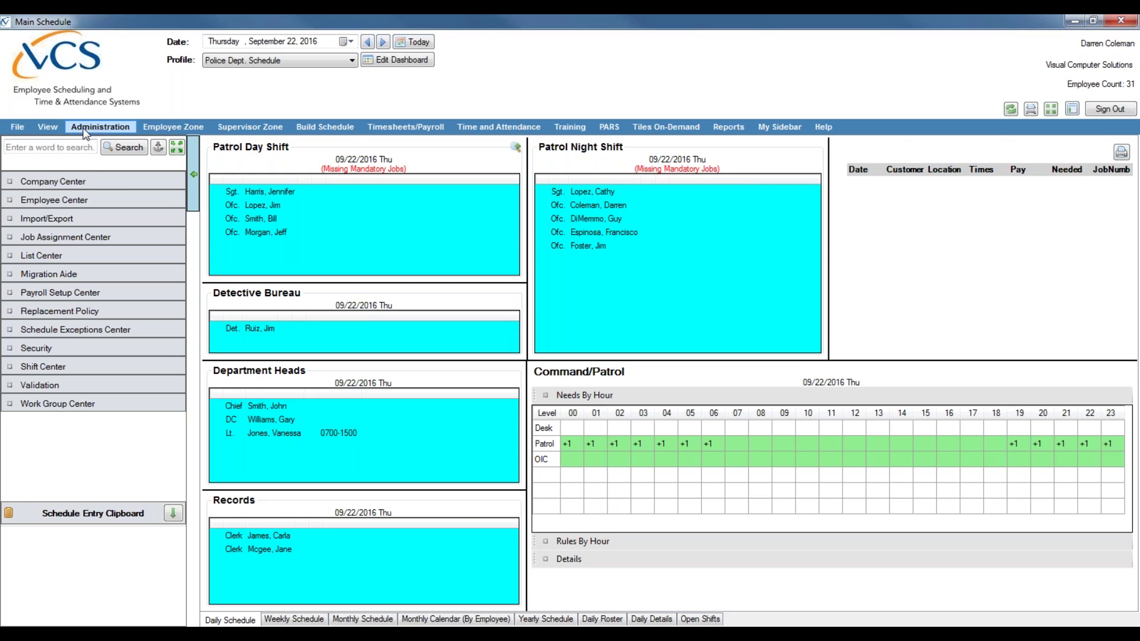
# - Browse the Administration sidebar groups, then expand Company Center and select Application Control
pyautogui.click(82, 179)
pyautogui.click(52, 391)
pyautogui.click(71, 200)
pyautogui.click(64, 219)
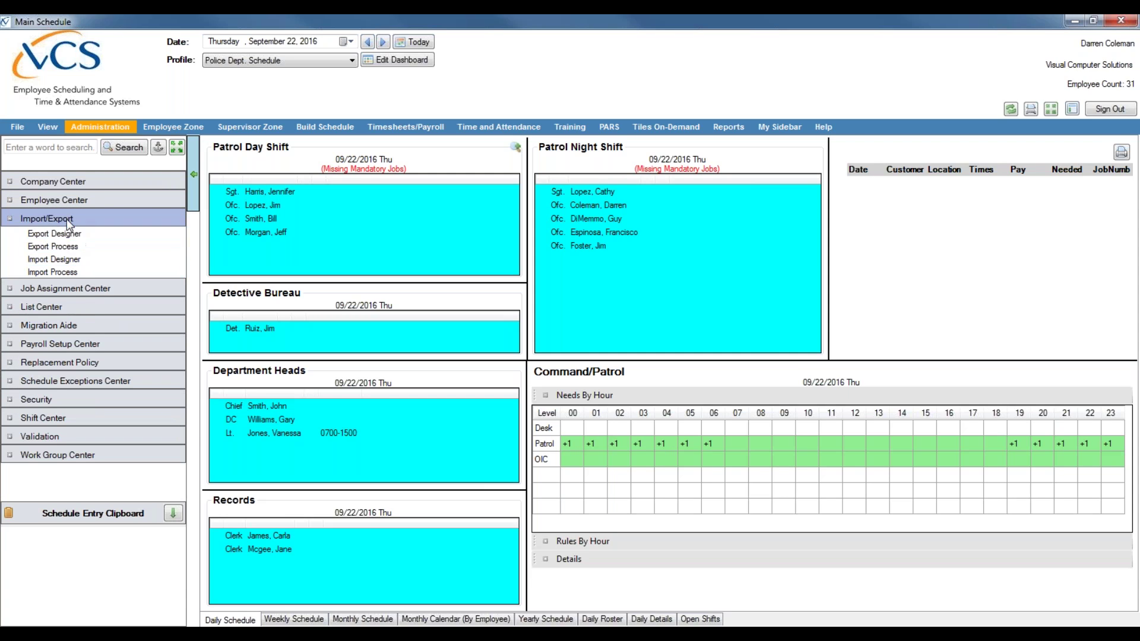
pyautogui.click(70, 224)
pyautogui.click(61, 237)
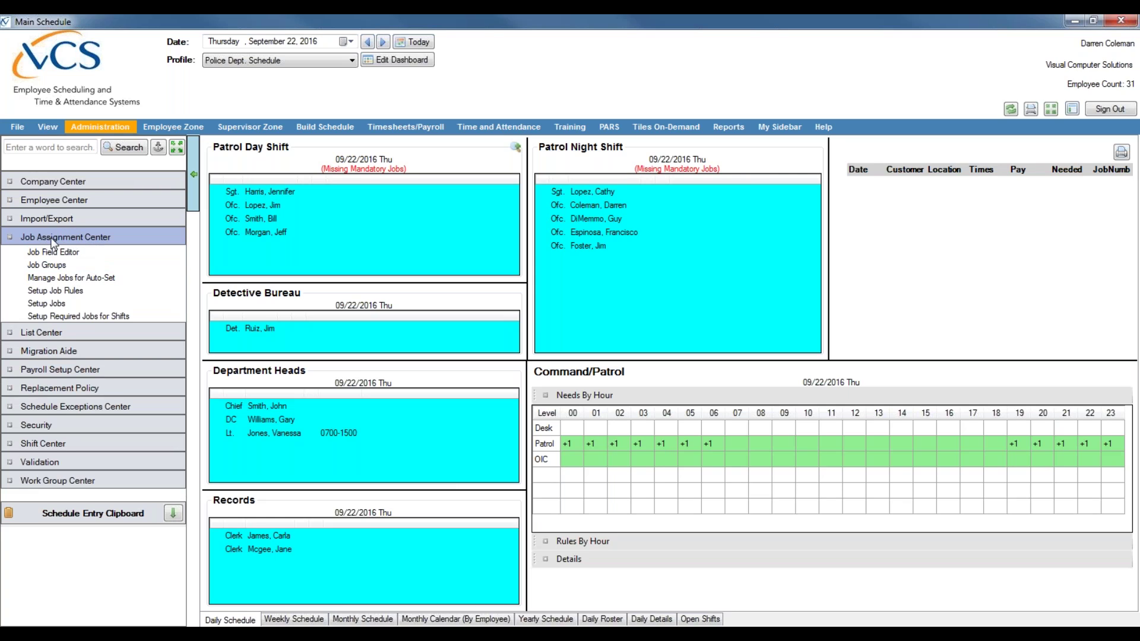
pyautogui.click(73, 234)
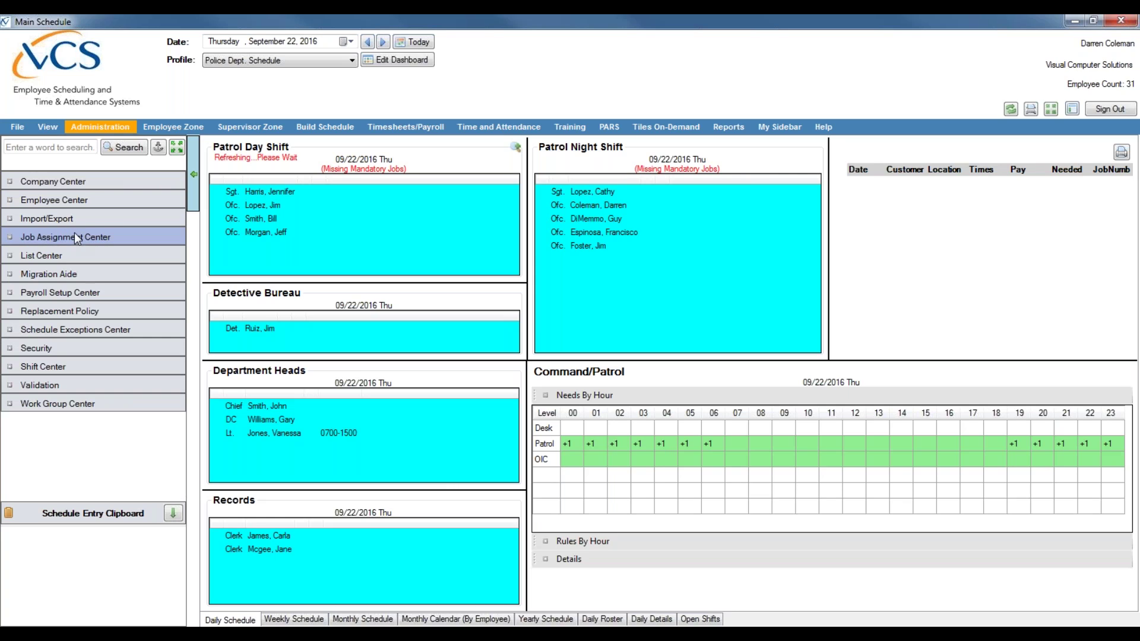
pyautogui.click(35, 183)
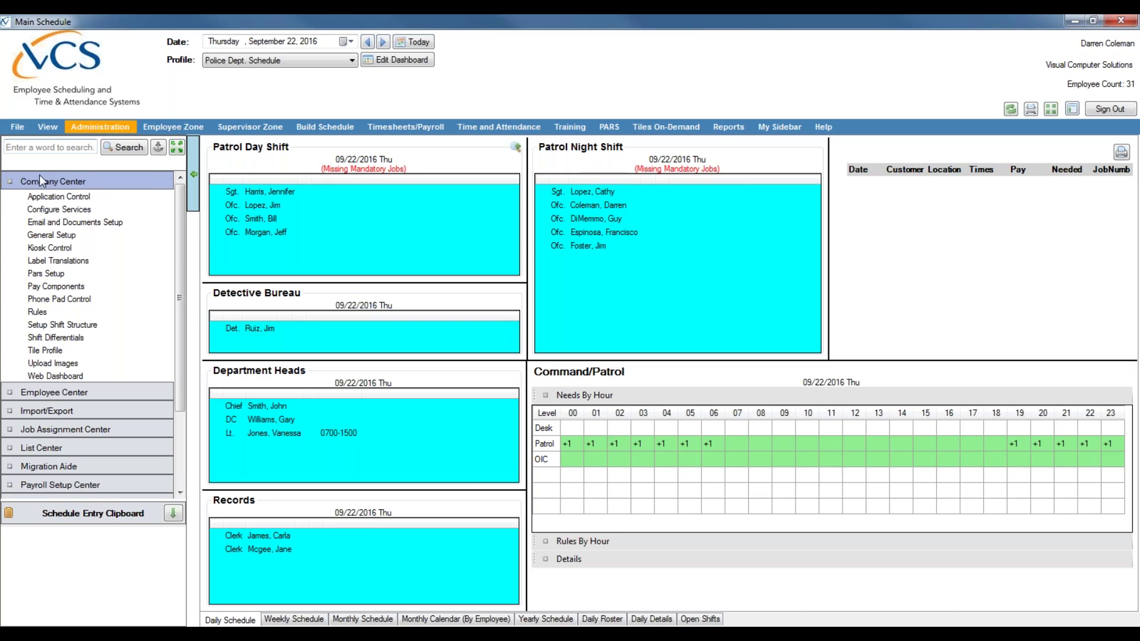
pyautogui.click(58, 196)
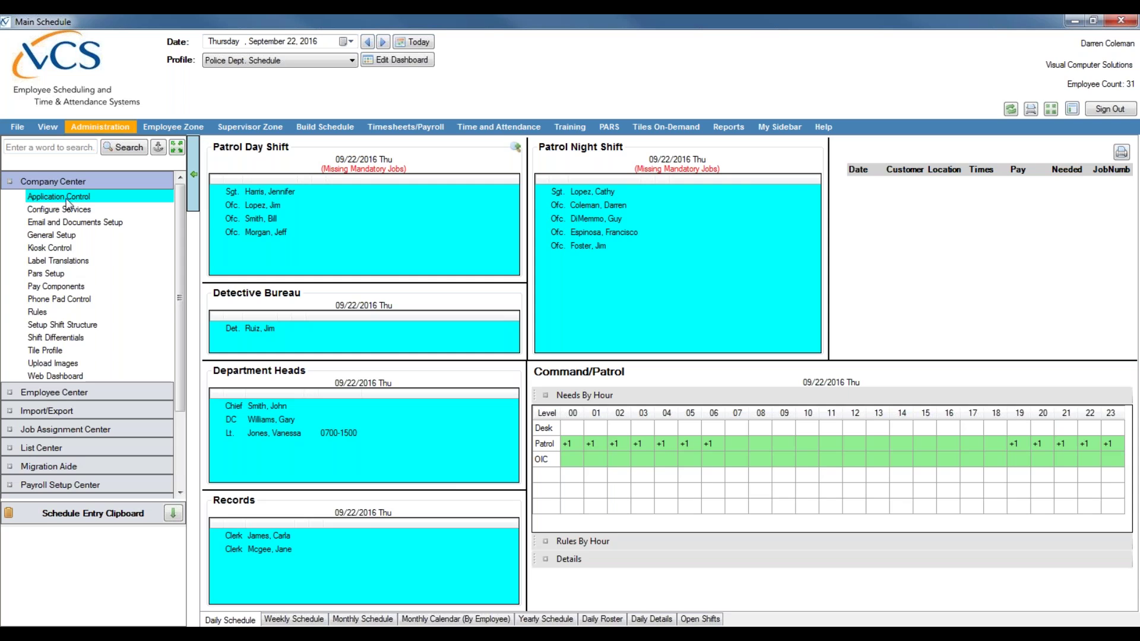
# - Open the Application Control window showing schedule dates January 1 to December 31, 2016
pyautogui.doubleClick(67, 197)
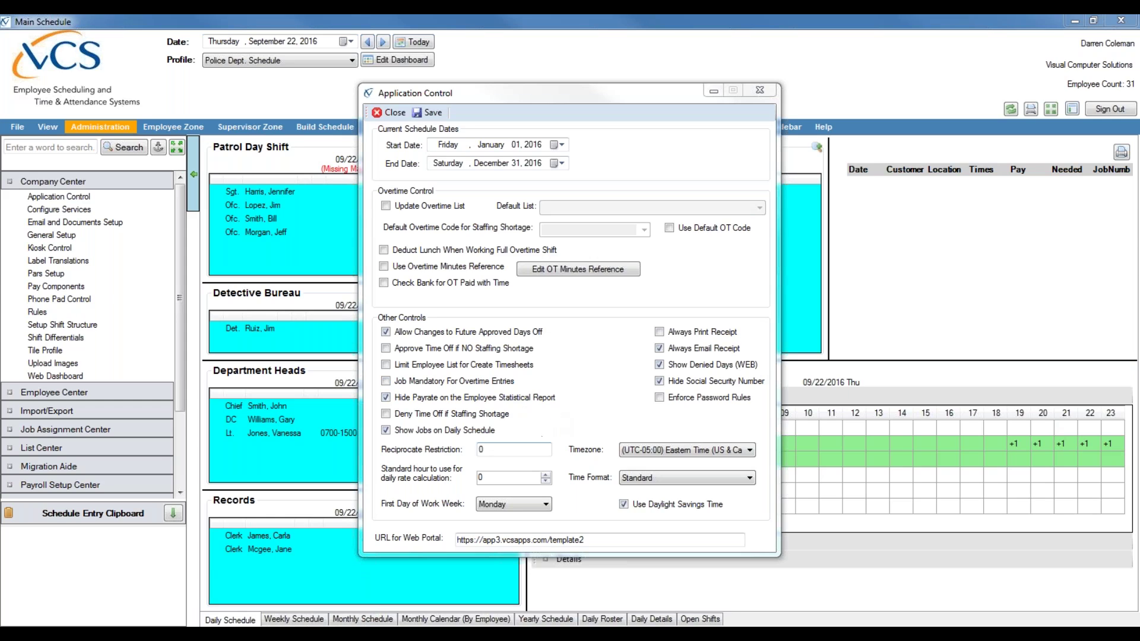
pyautogui.click(655, 450)
pyautogui.click(487, 451)
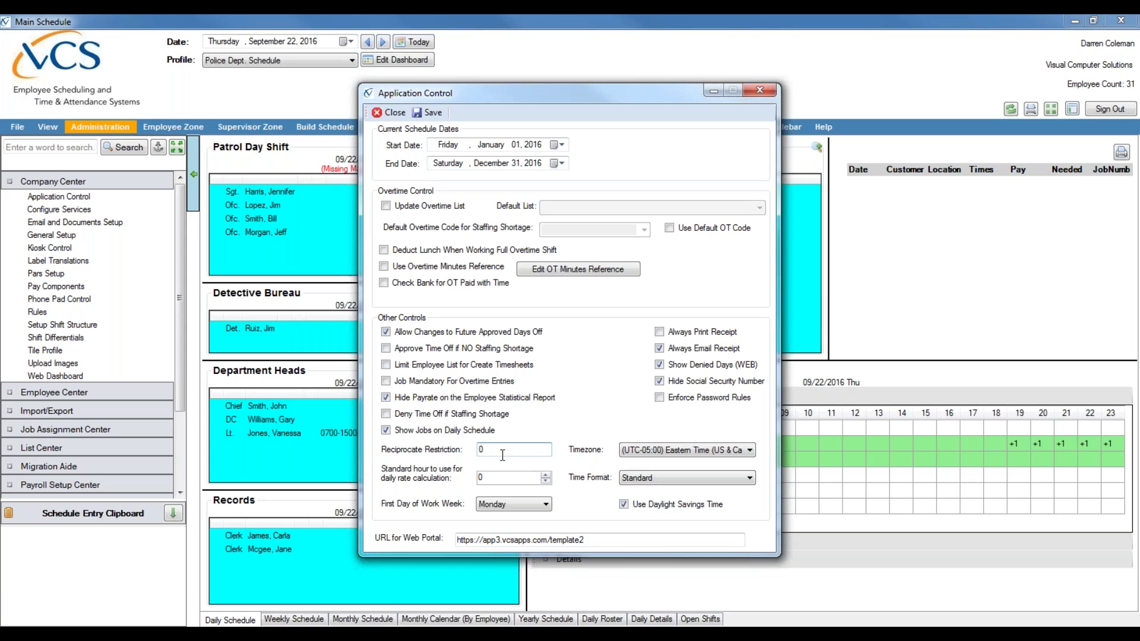
pyautogui.moveTo(513, 453); pyautogui.dragTo(472, 453)
pyautogui.click(500, 449)
pyautogui.click(505, 452)
# - Change the Application Control Time Format from Standard to Military
pyautogui.click(646, 479)
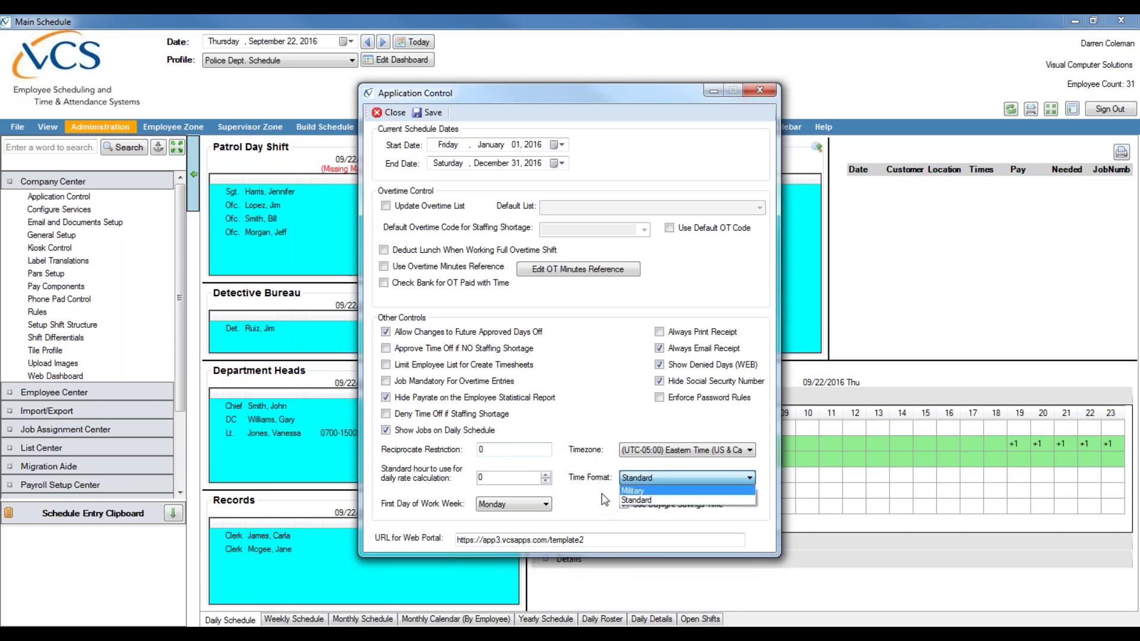
pyautogui.click(633, 491)
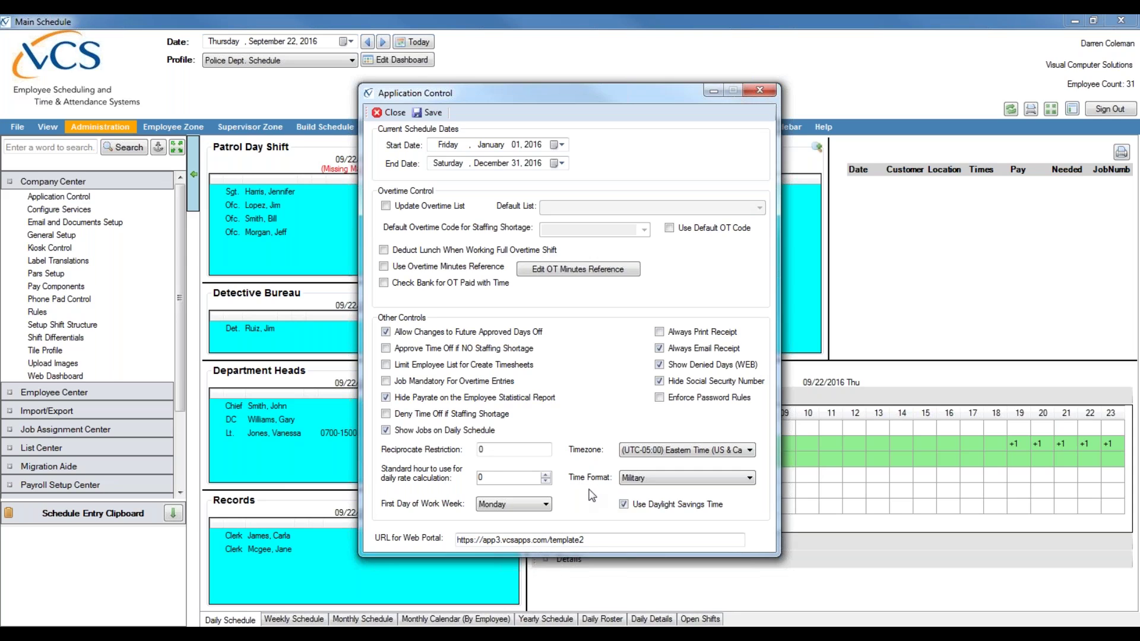
pyautogui.moveTo(588, 541); pyautogui.dragTo(390, 544)
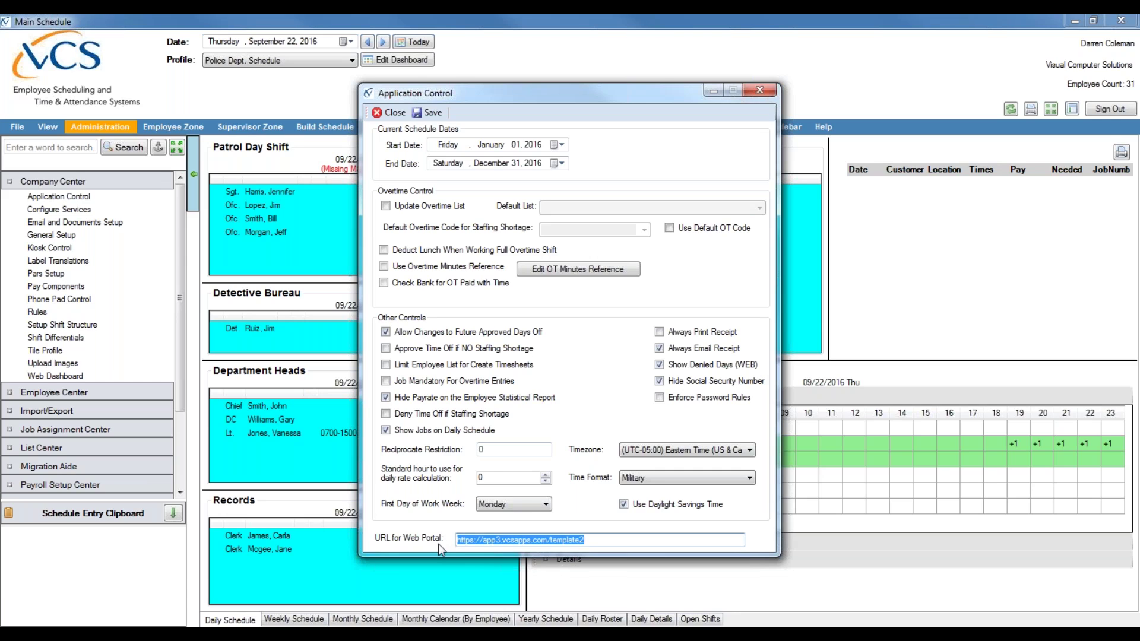
pyautogui.moveTo(595, 540); pyautogui.dragTo(452, 539)
pyautogui.click(591, 539)
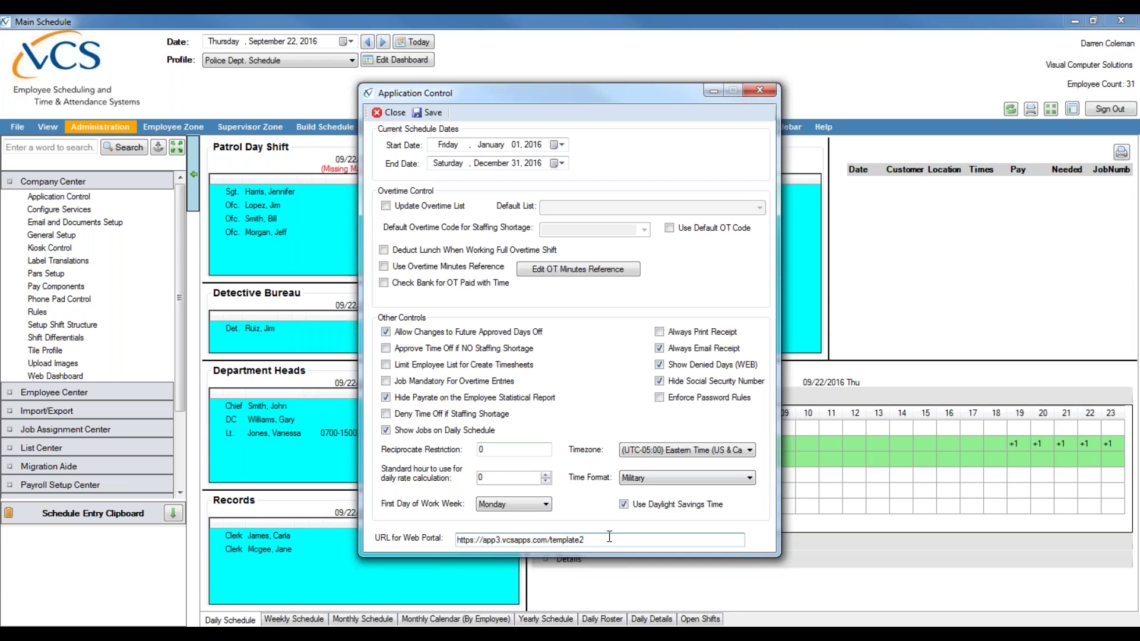
pyautogui.click(1126, 371)
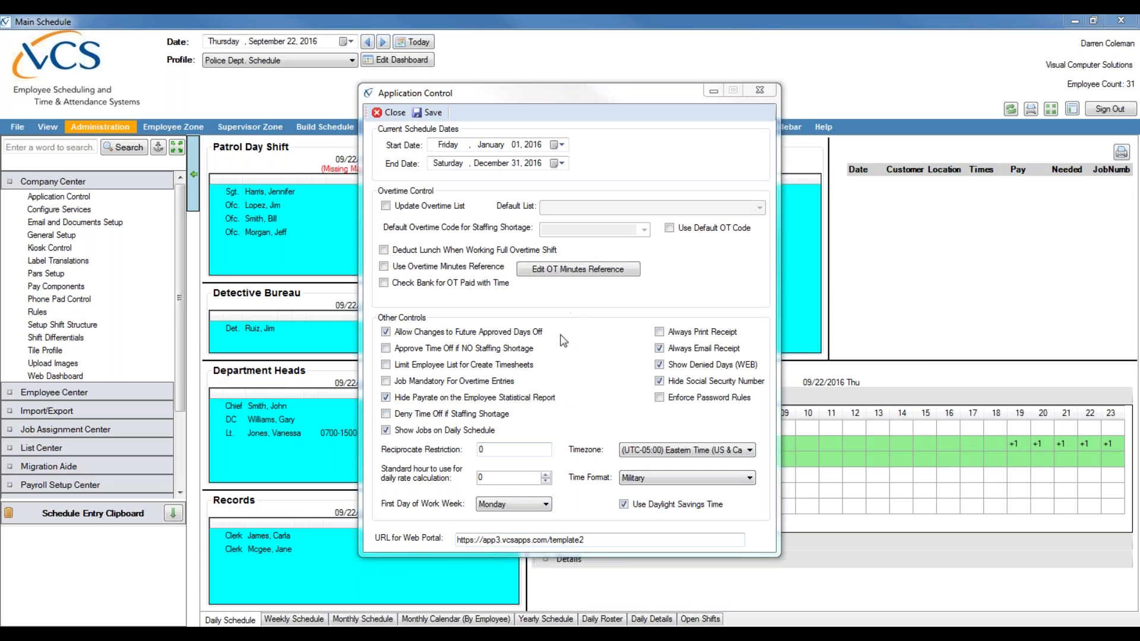
# - Save the Application Control settings
pyautogui.click(426, 114)
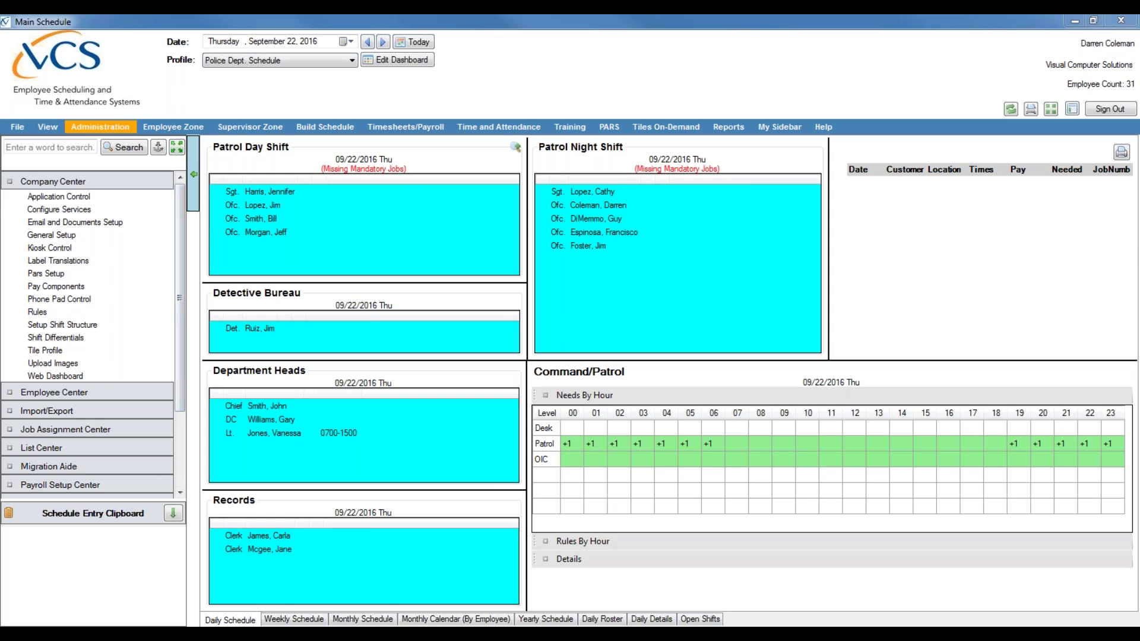
# - Open Company Center's General Setup, select the Site Code field, and save the company details
pyautogui.click(105, 129)
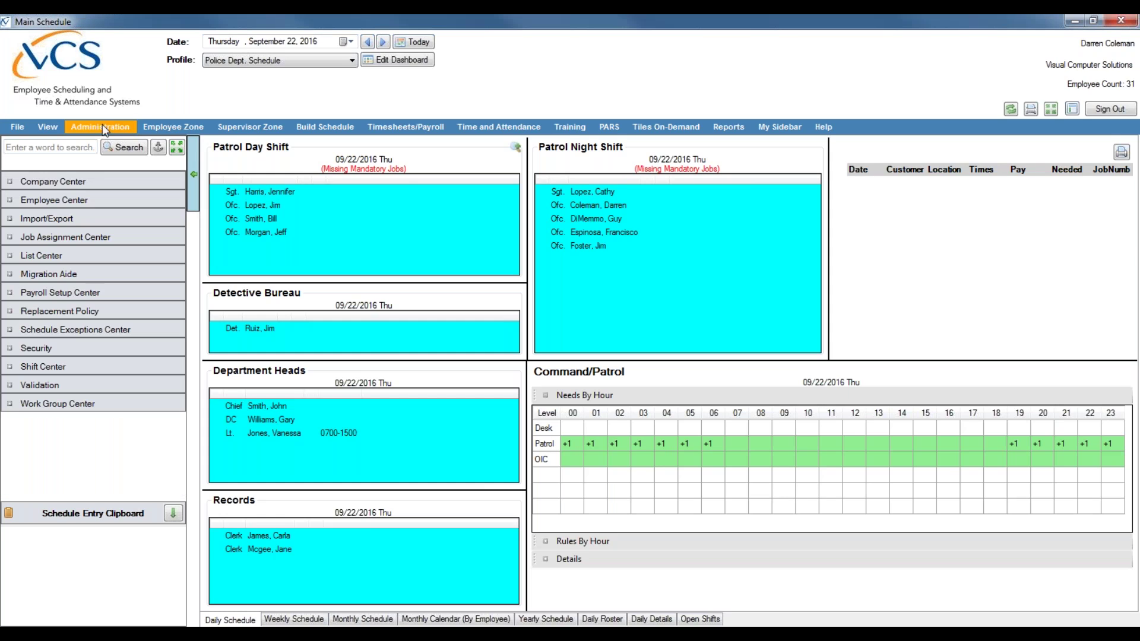
pyautogui.click(62, 183)
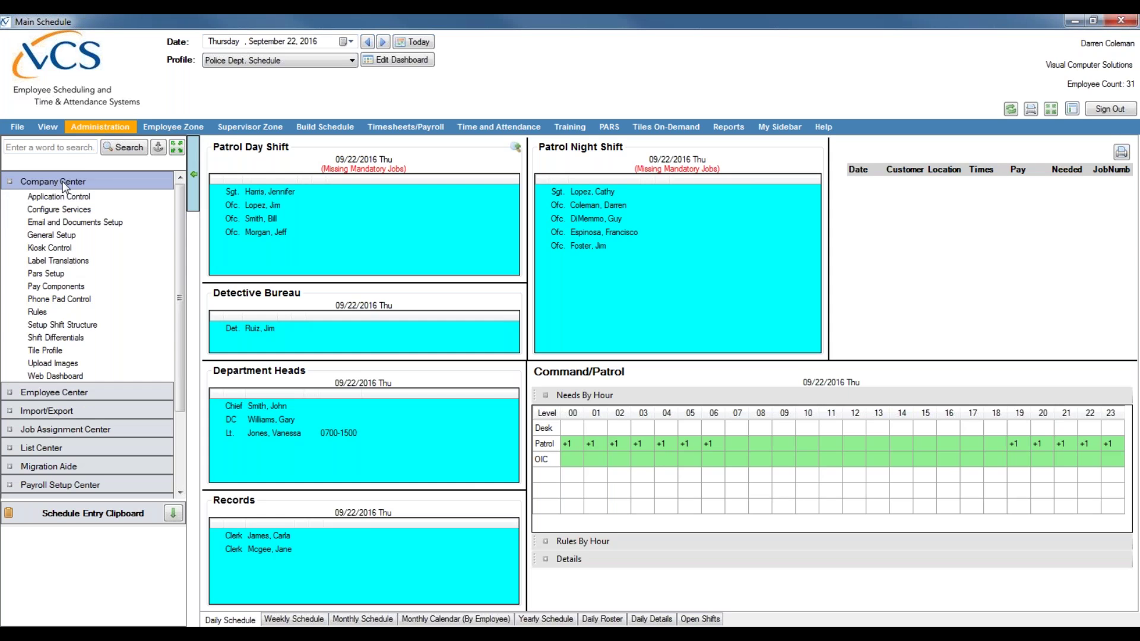
pyautogui.click(52, 236)
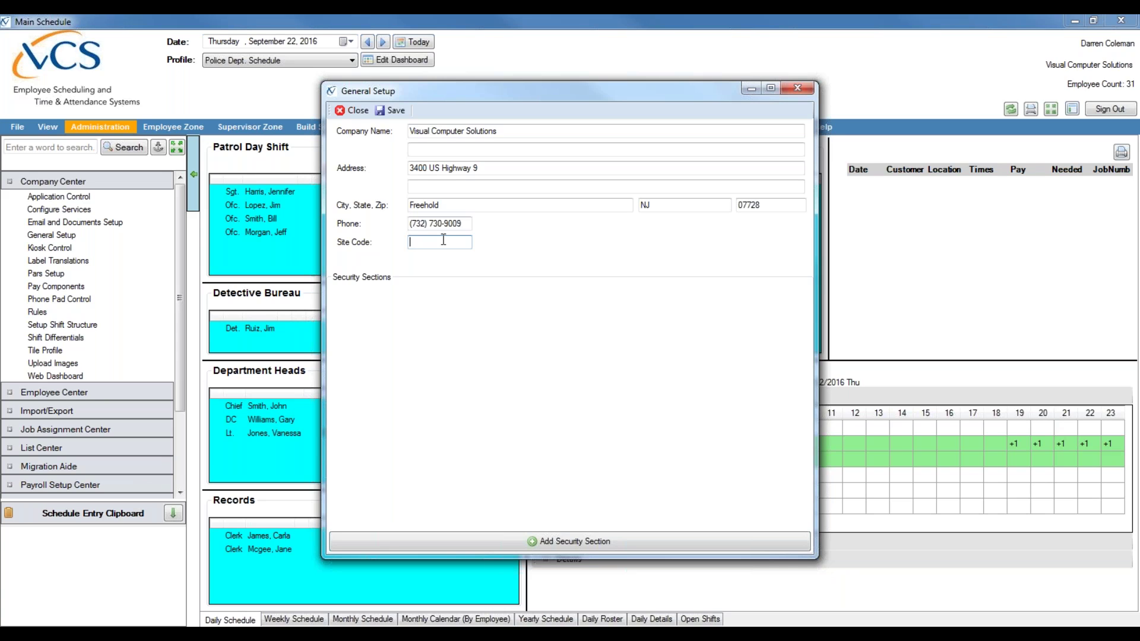
pyautogui.click(443, 239)
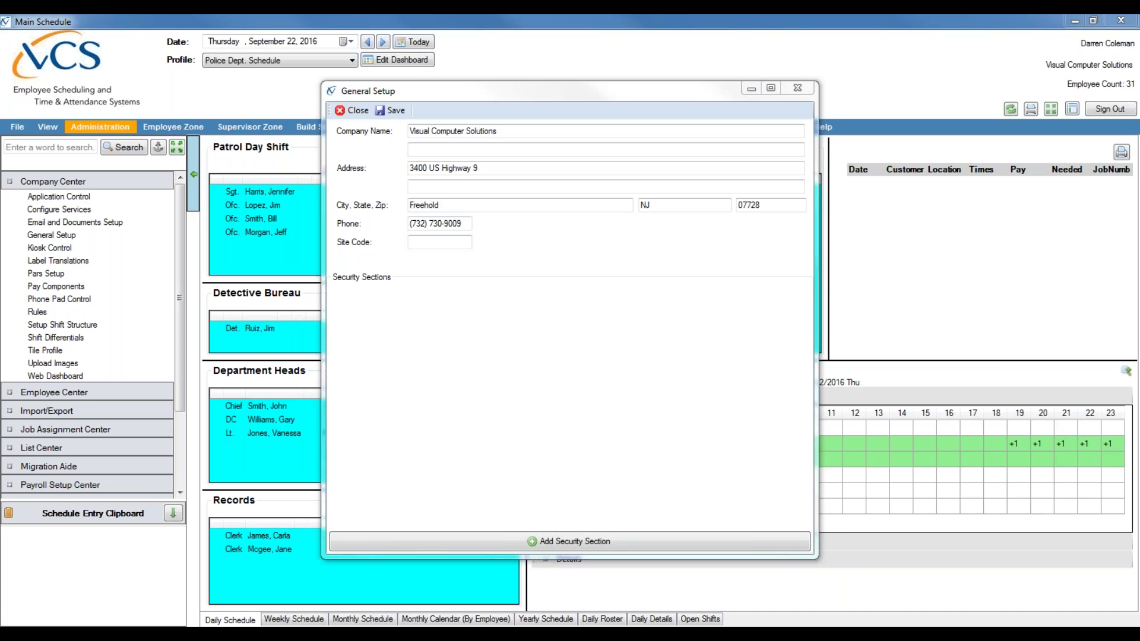
pyautogui.click(404, 115)
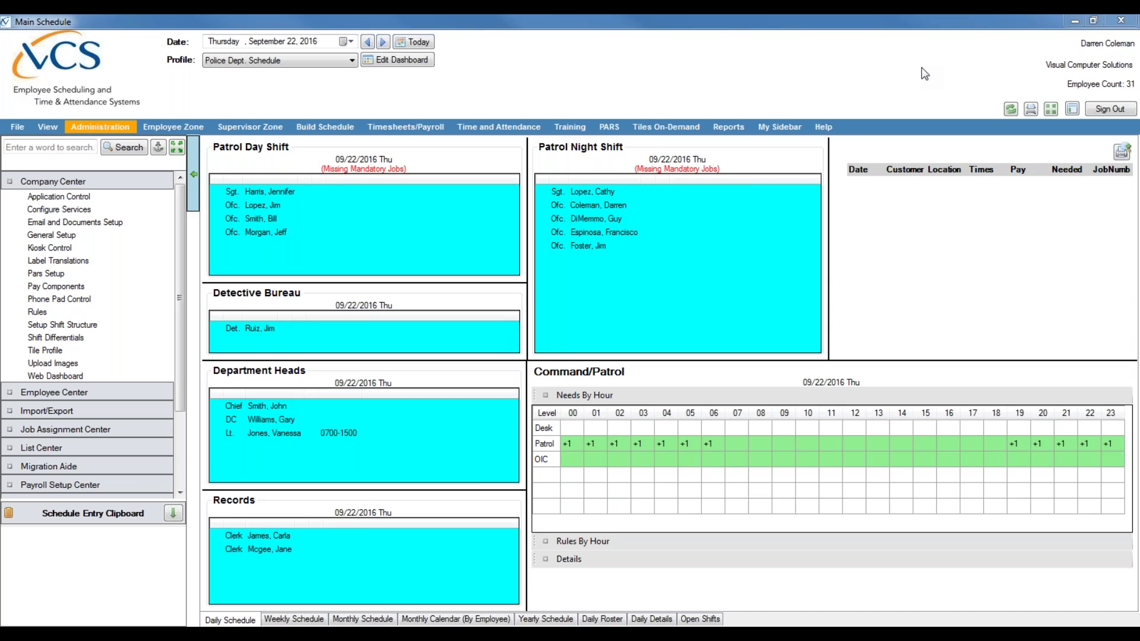
# - Open Setup Groups from the List Center in the Administration sidebar
pyautogui.click(78, 127)
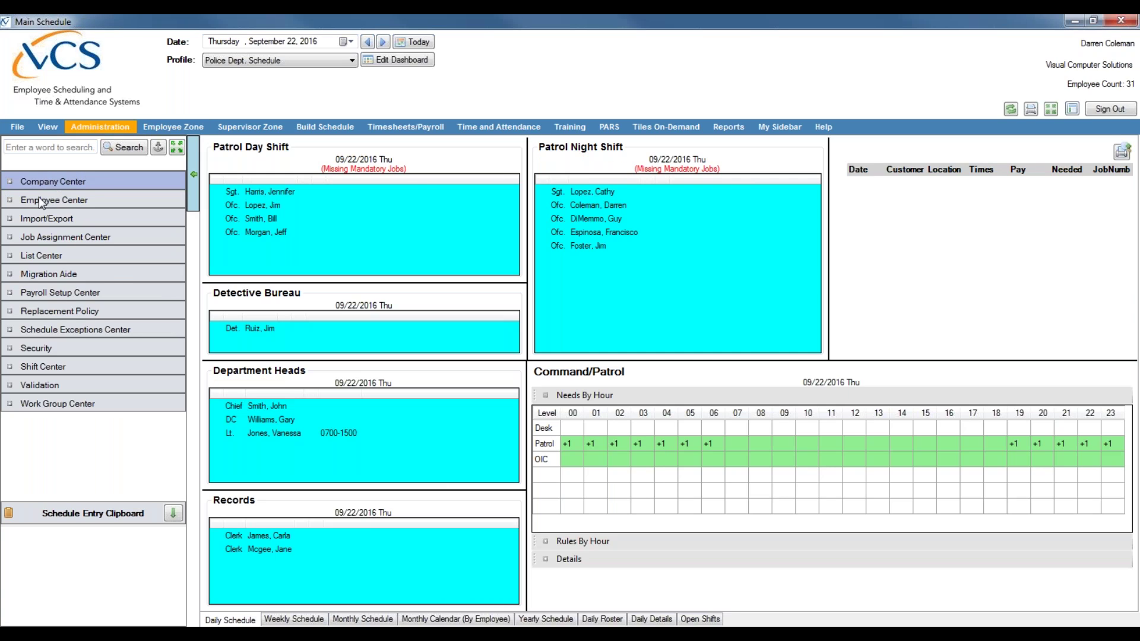
pyautogui.click(62, 256)
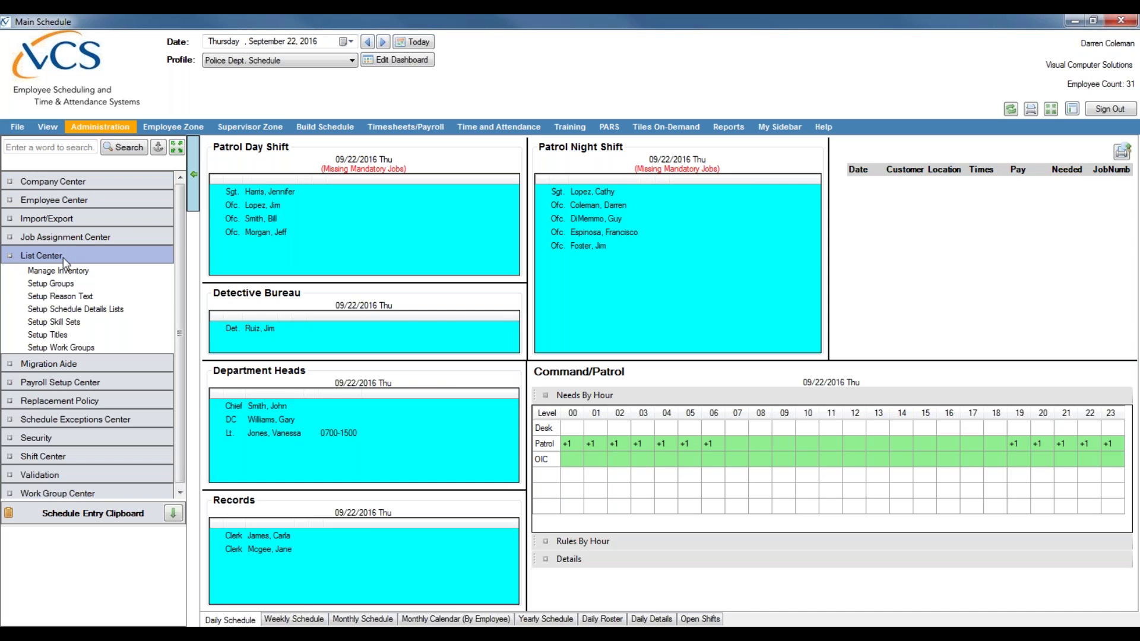
pyautogui.click(66, 283)
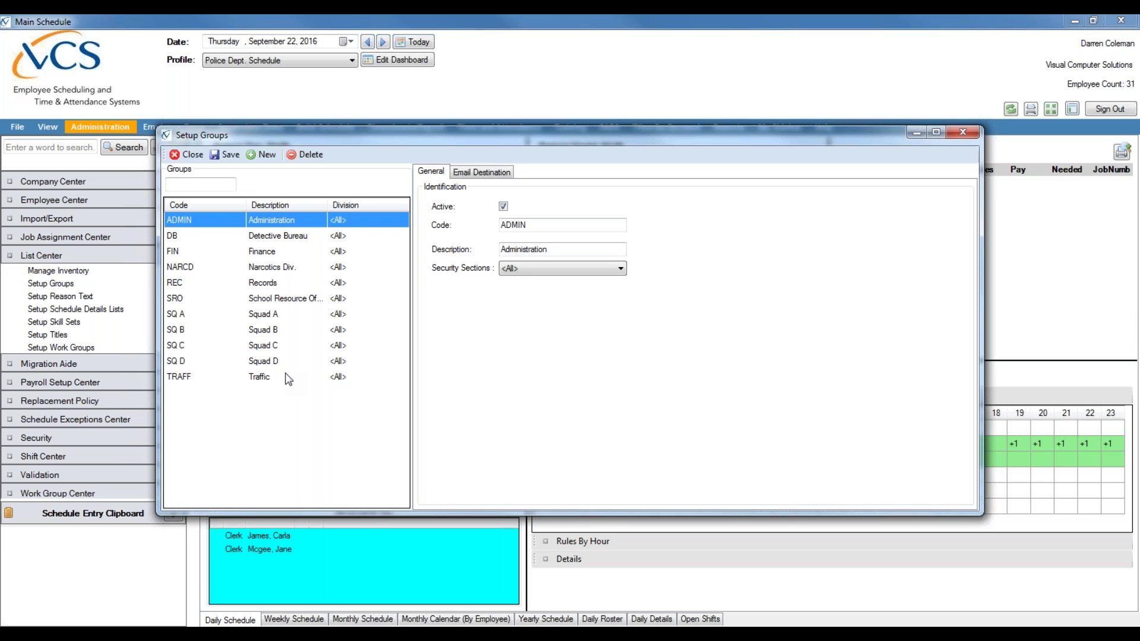
# - Start a new blank group, check its empty Email Destination tab, then return to General
pyautogui.click(265, 156)
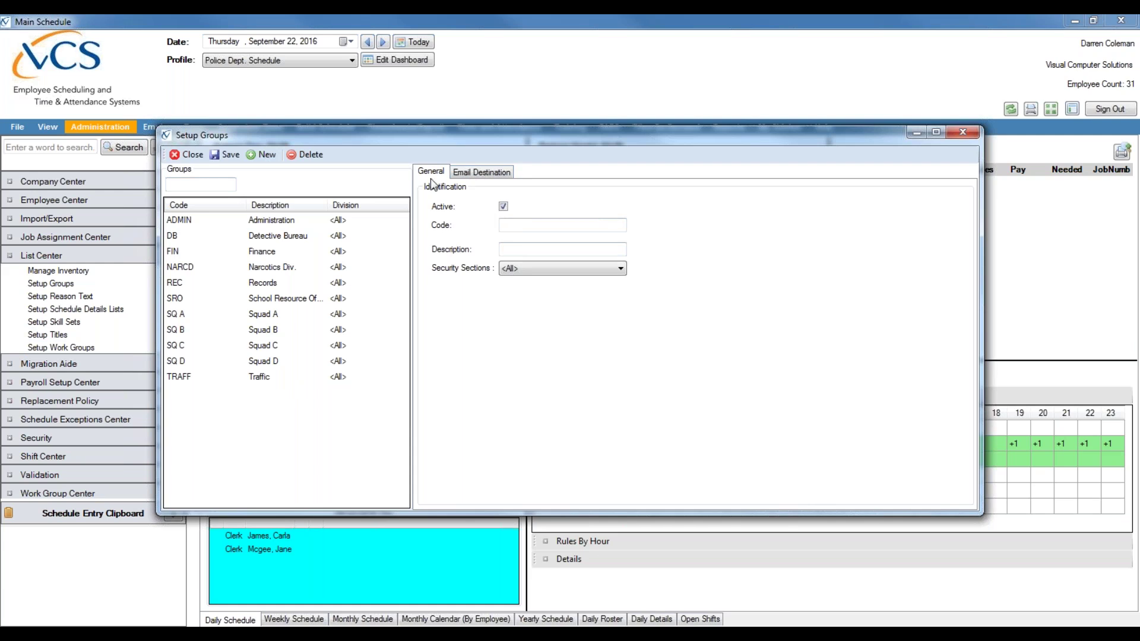
pyautogui.click(496, 178)
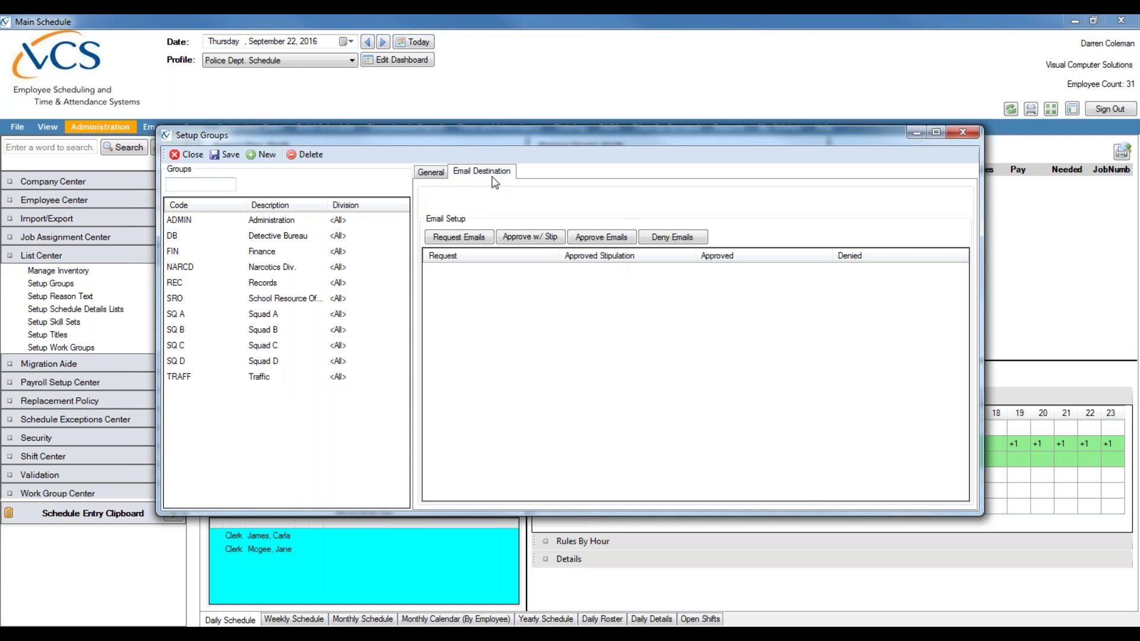
pyautogui.click(443, 177)
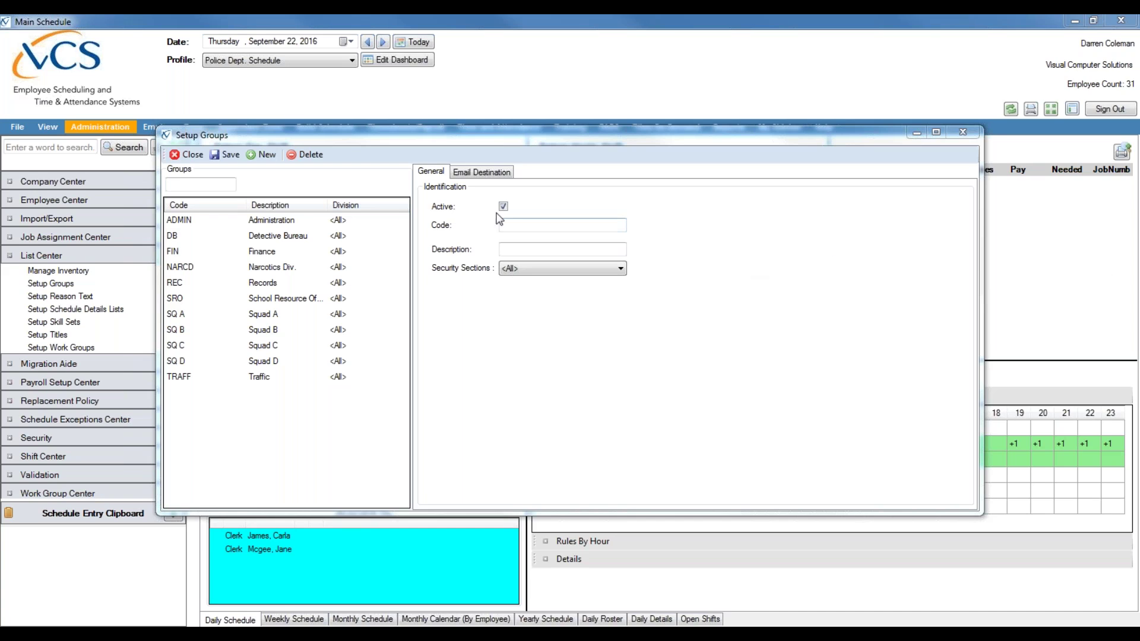
# - Save a group with code 'DIV 1' and description 'Division 1', then begin another blank group
pyautogui.click(514, 227)
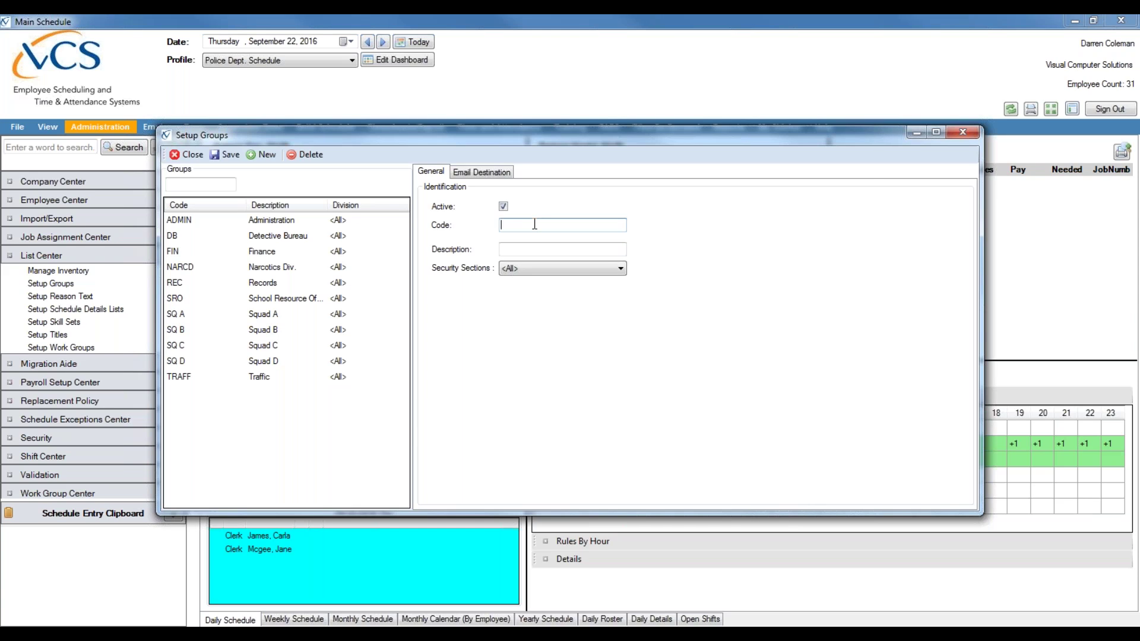
pyautogui.write('DIV 1')
pyautogui.click(508, 248)
pyautogui.write('D')
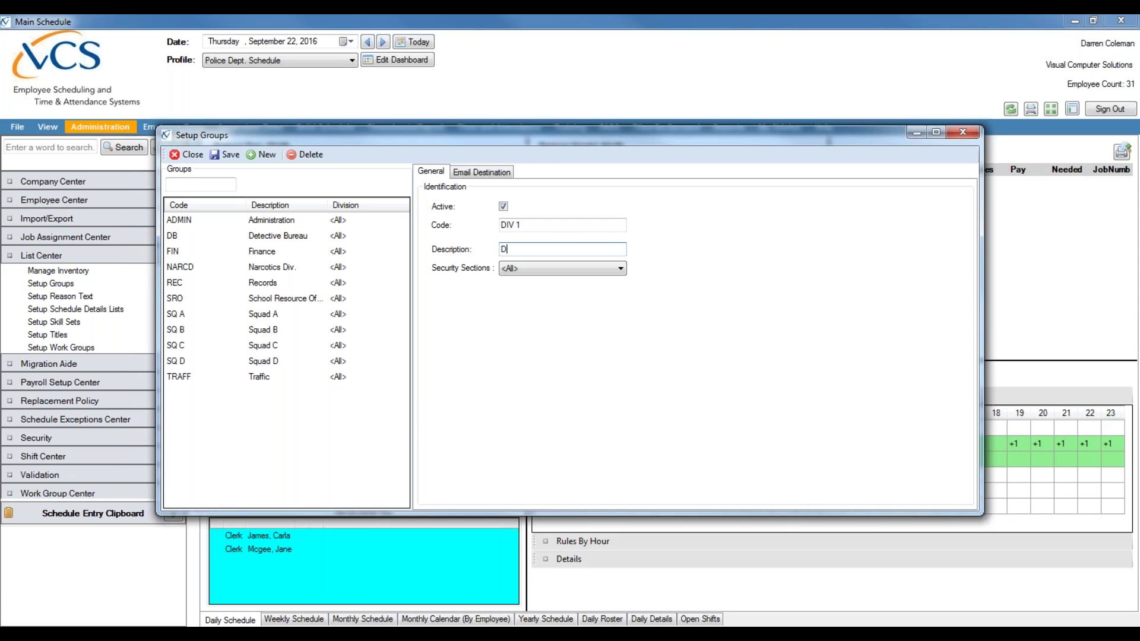
pyautogui.write('ivision 1')
pyautogui.click(538, 225)
pyautogui.click(230, 154)
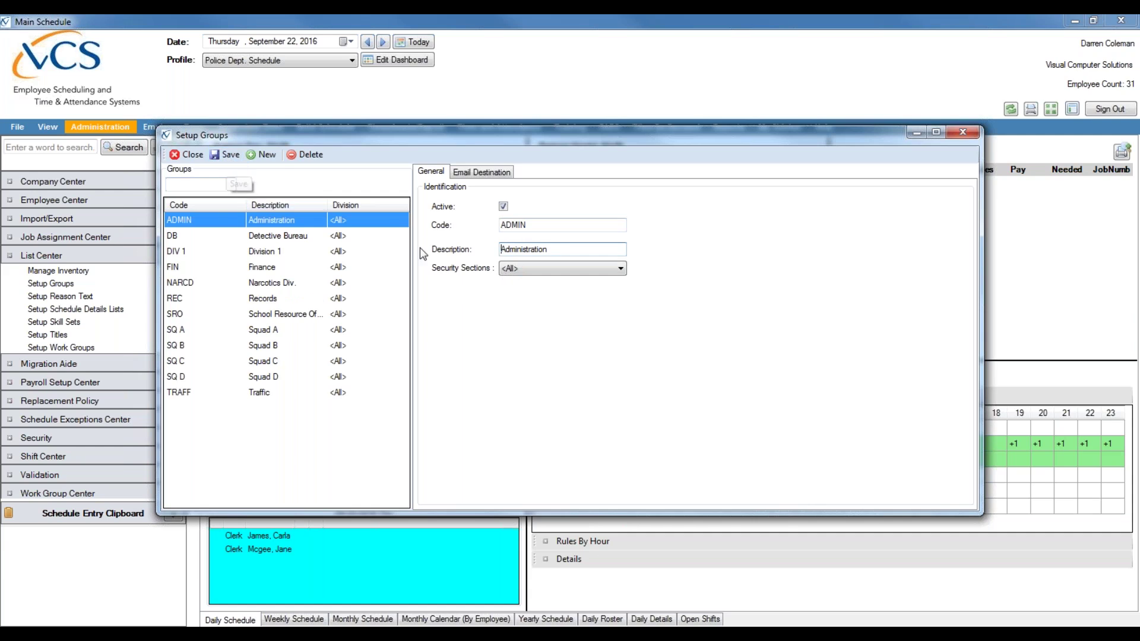
pyautogui.click(263, 155)
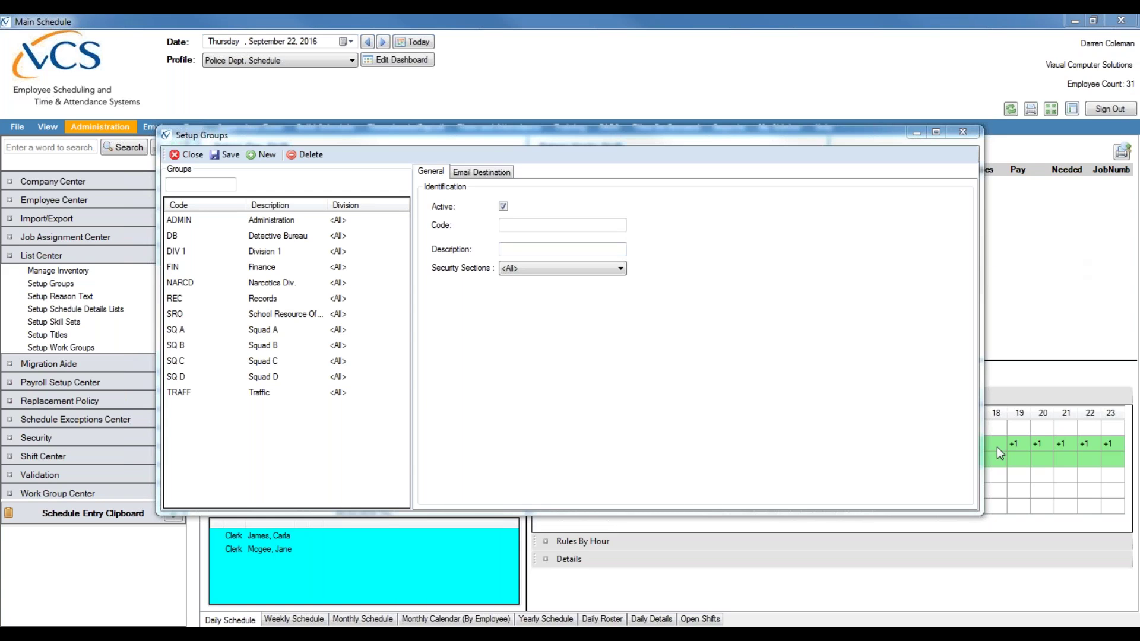
# - Close the Setup Groups window and call up the Setup Titles list from List Center
pyautogui.click(1017, 463)
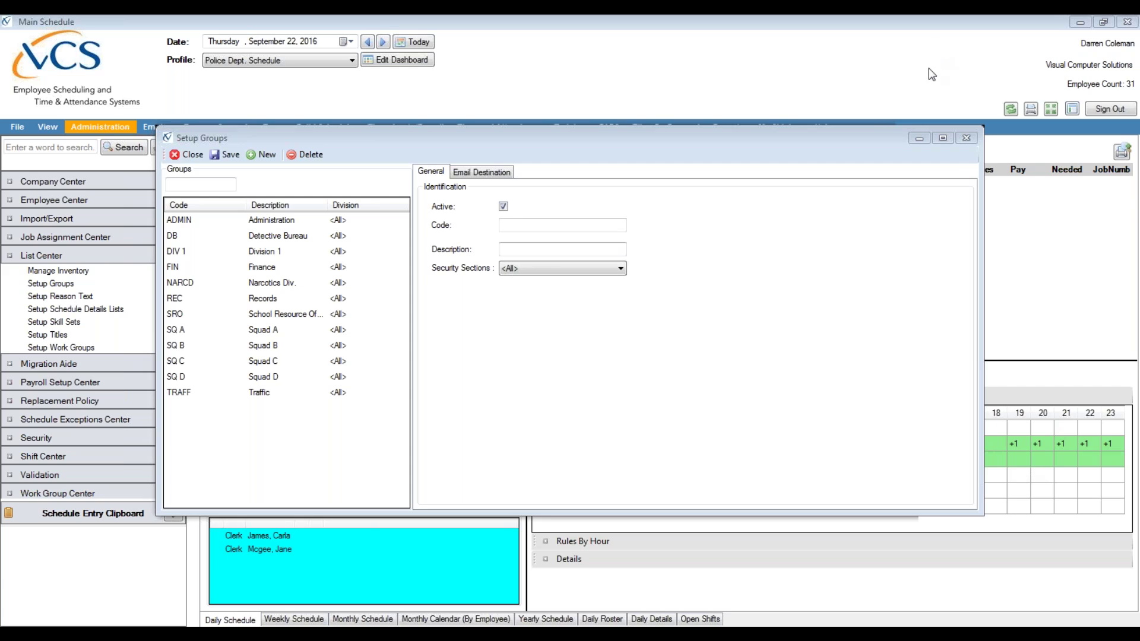
pyautogui.click(185, 154)
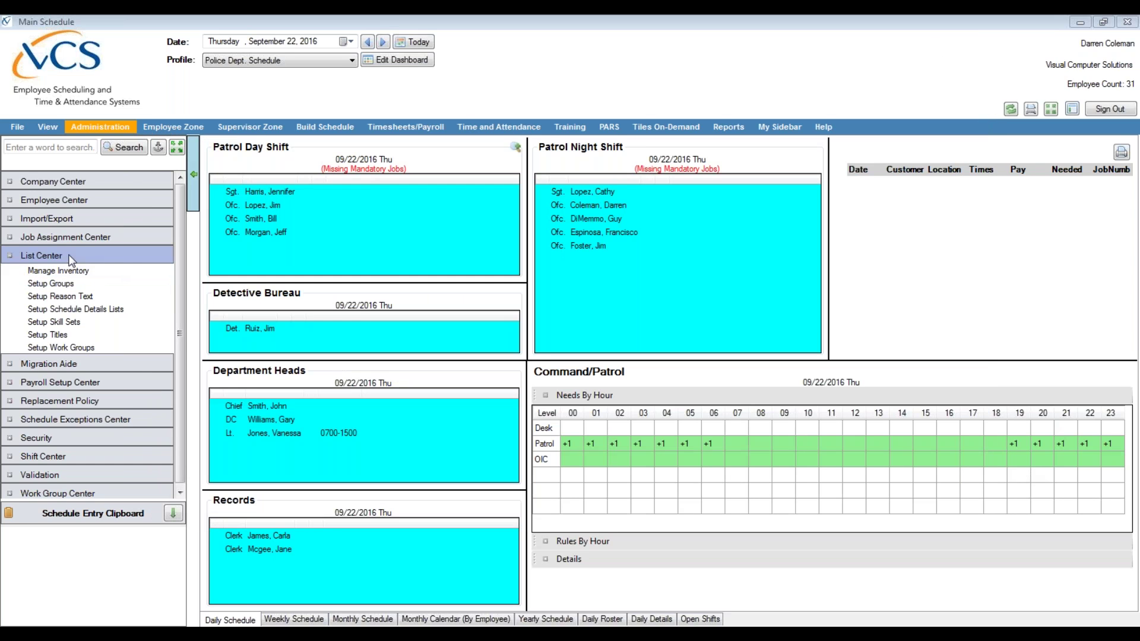
# - Bring the Setup Titles window to the front and enlarge it so every title shows
pyautogui.click(66, 339)
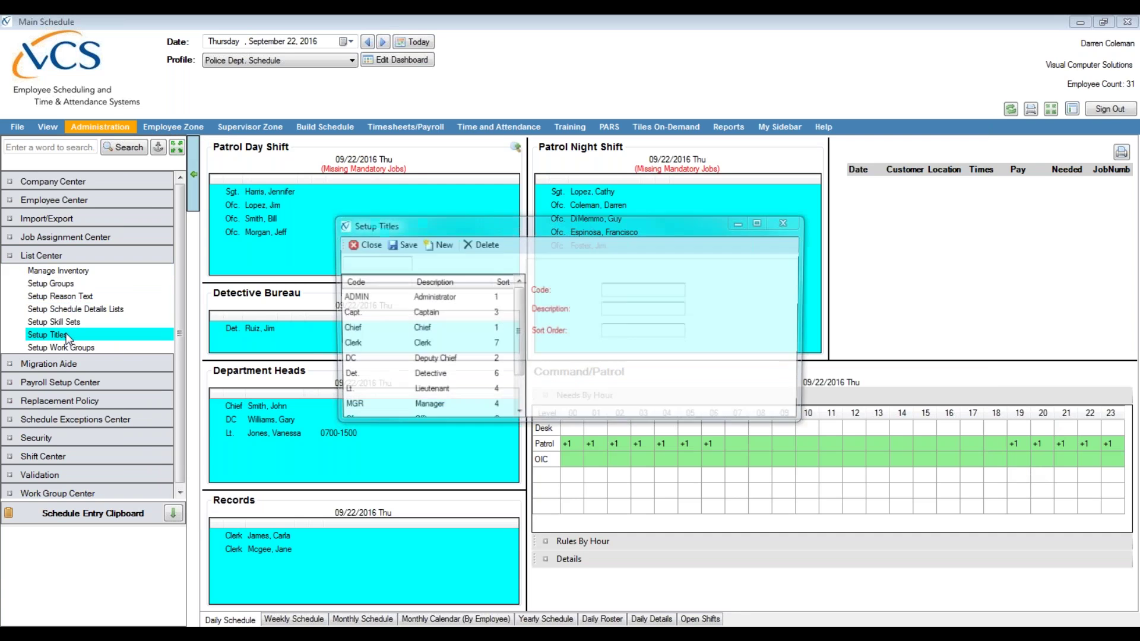
pyautogui.moveTo(329, 634)
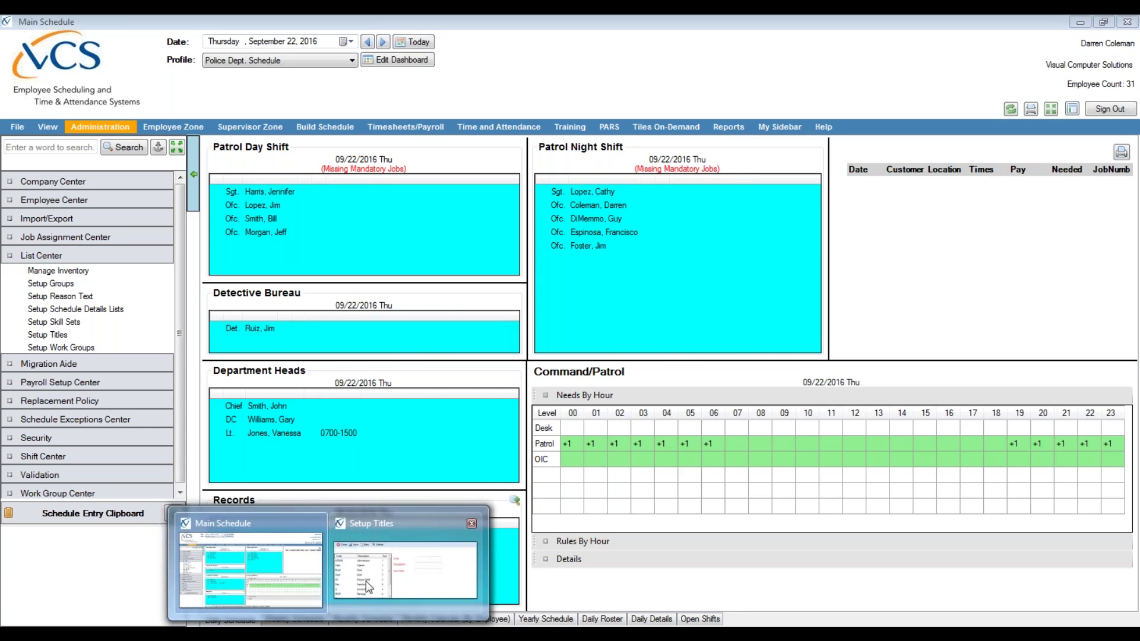
pyautogui.click(367, 586)
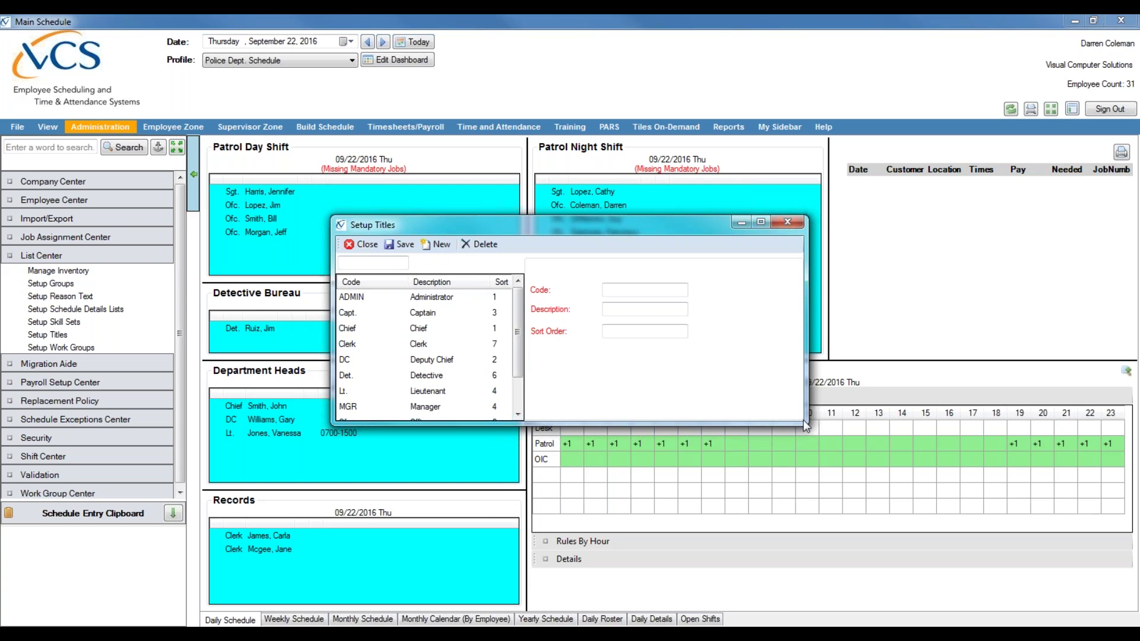
pyautogui.moveTo(803, 419); pyautogui.dragTo(1011, 563)
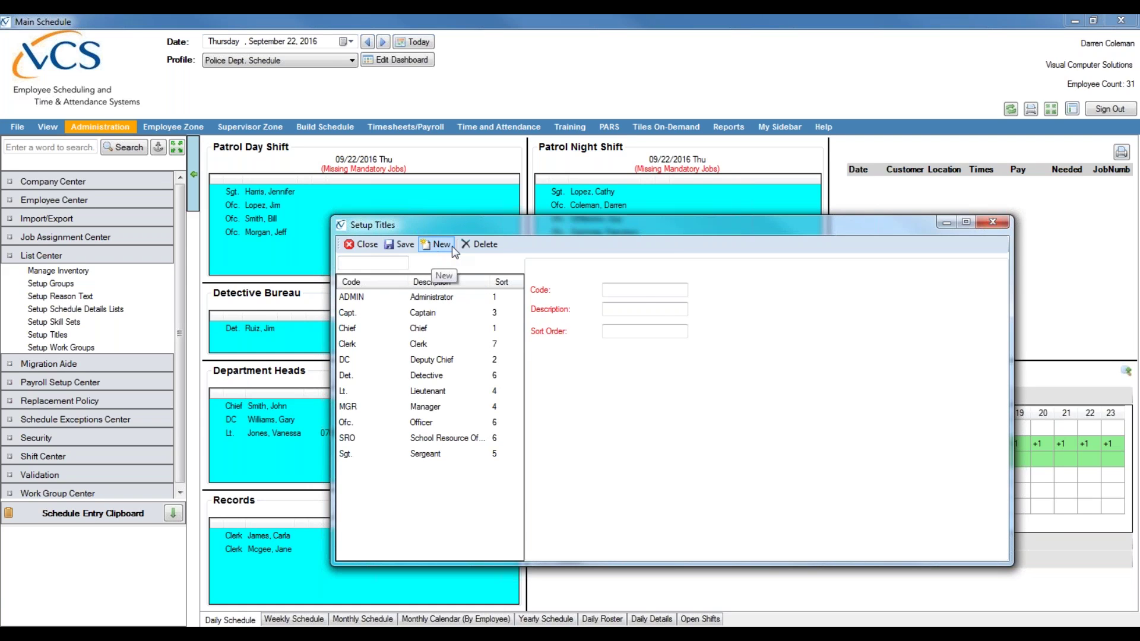
# - Start a new blank title entry and shift the Setup Titles window further right
pyautogui.click(643, 328)
pyautogui.click(648, 291)
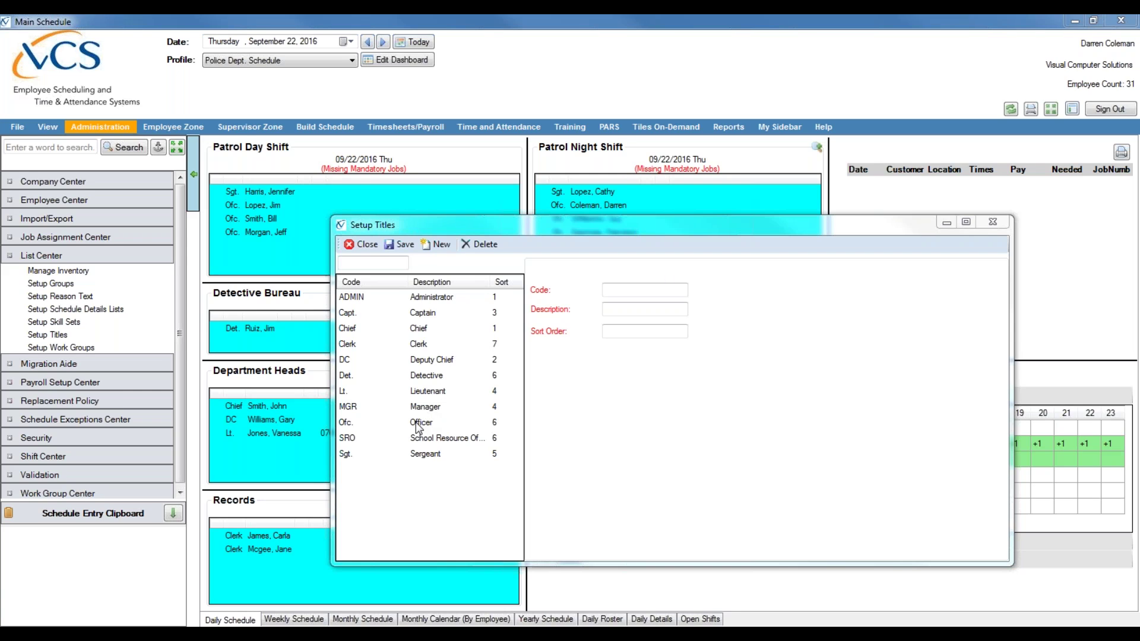
pyautogui.moveTo(568, 228); pyautogui.dragTo(727, 225)
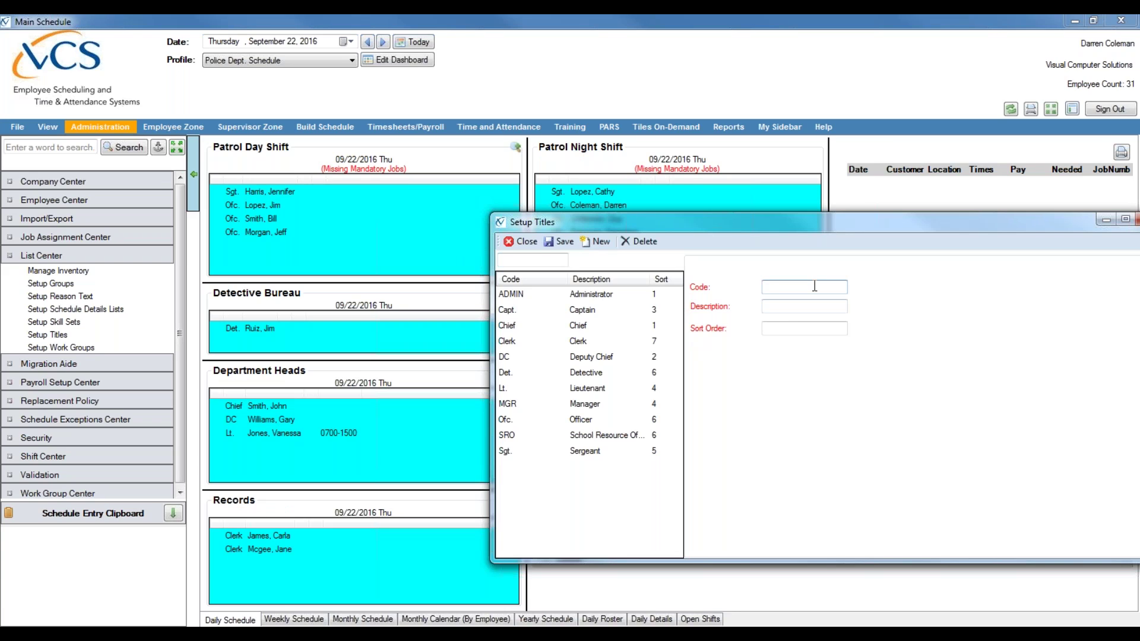
# - Enter title code ASST, description Assistant and sort order 7
pyautogui.write('AS')
pyautogui.write('ST')
pyautogui.write('Assistant')
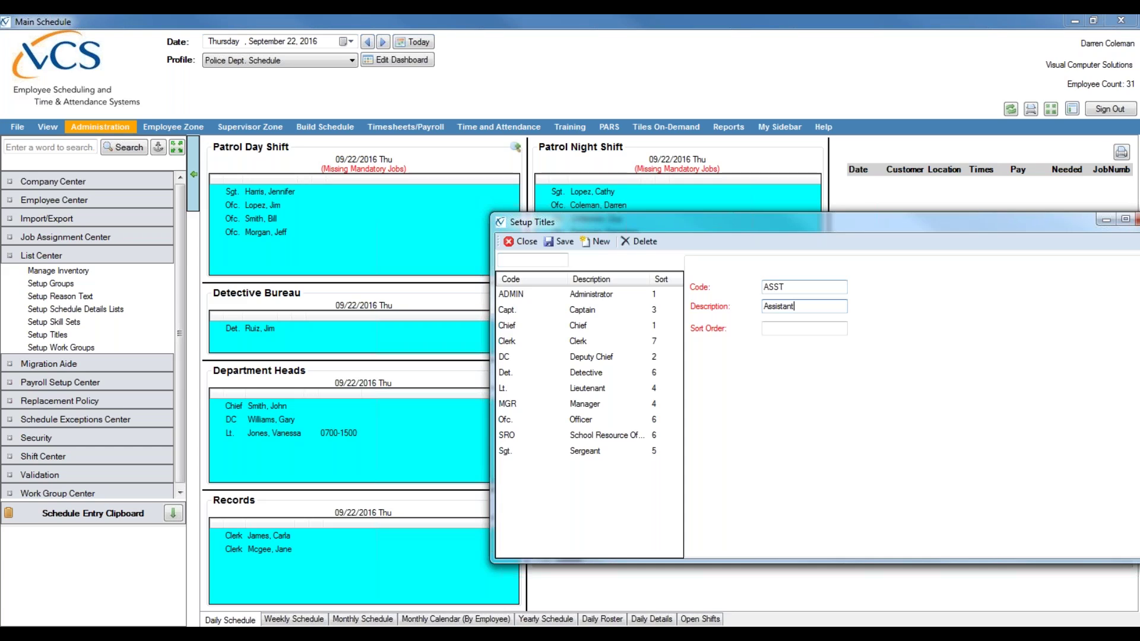
pyautogui.click(826, 329)
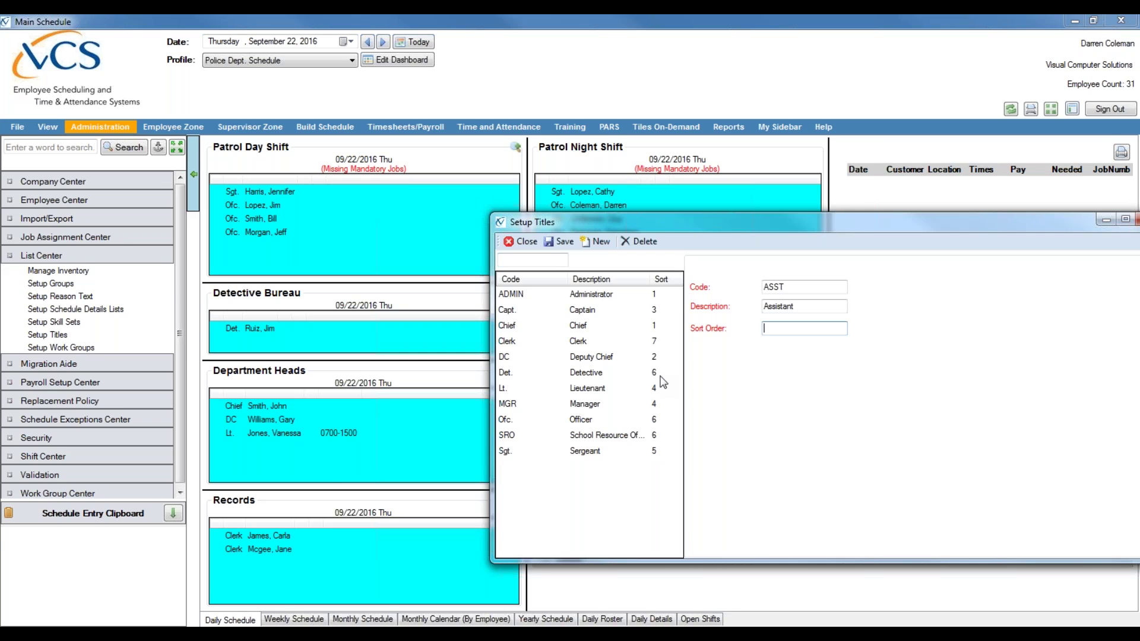
pyautogui.write('7')
pyautogui.click(568, 240)
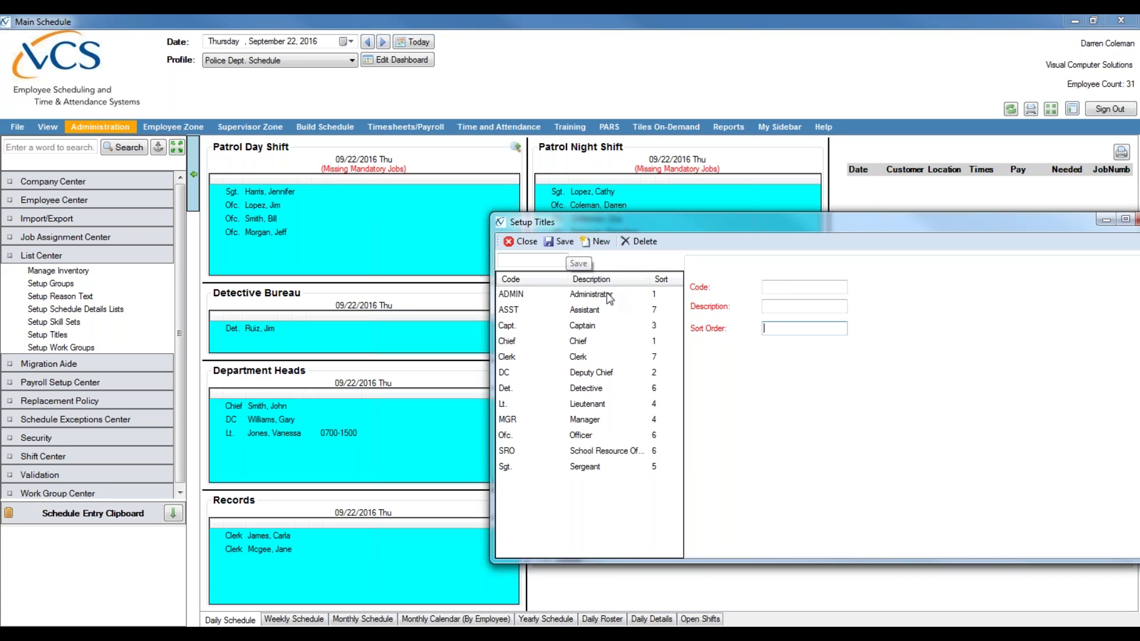
pyautogui.click(600, 242)
pyautogui.click(793, 287)
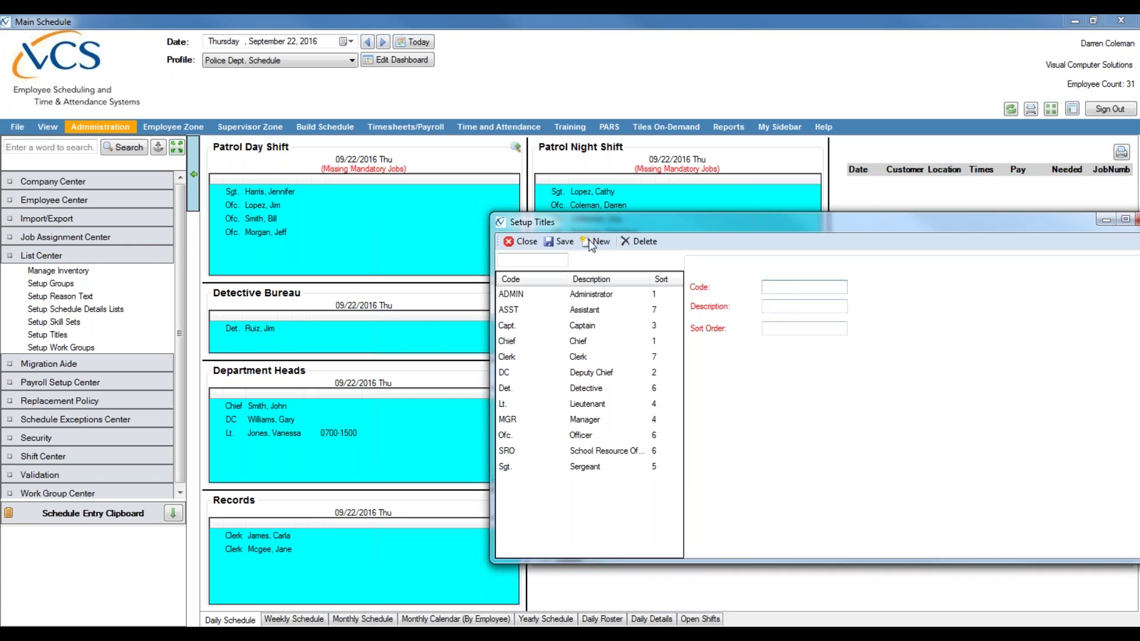
pyautogui.click(1128, 52)
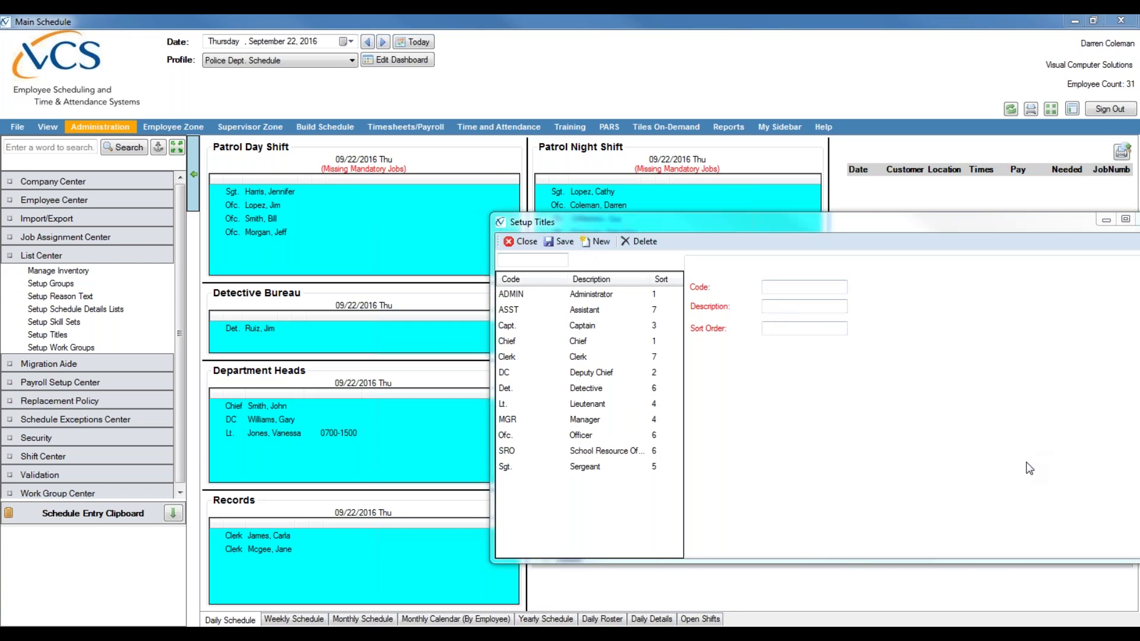
pyautogui.click(1029, 468)
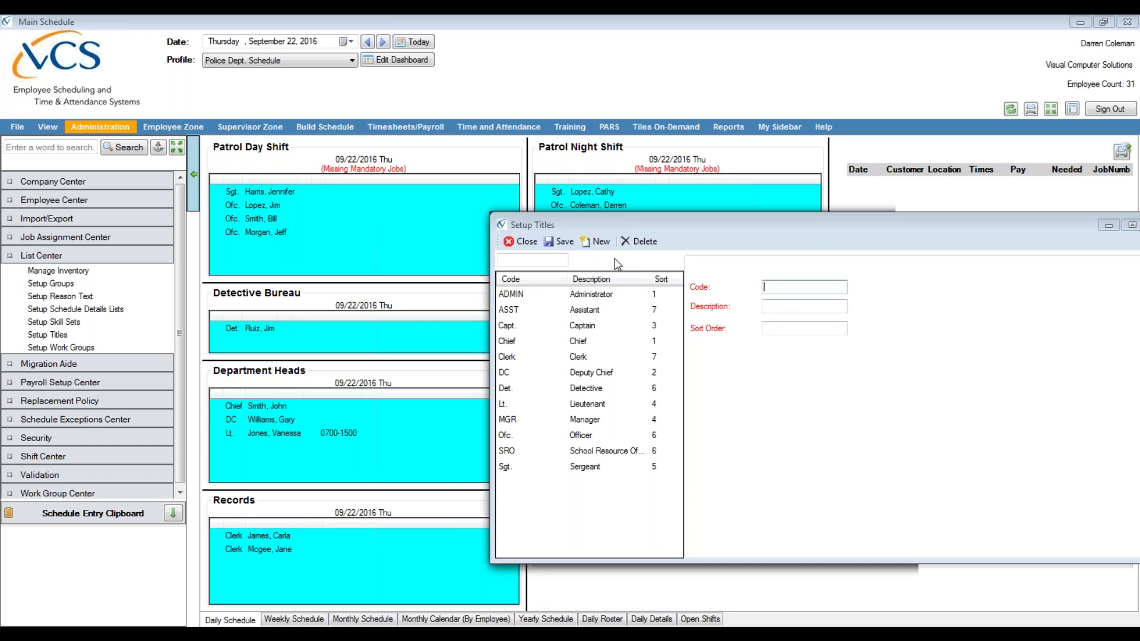
pyautogui.click(516, 242)
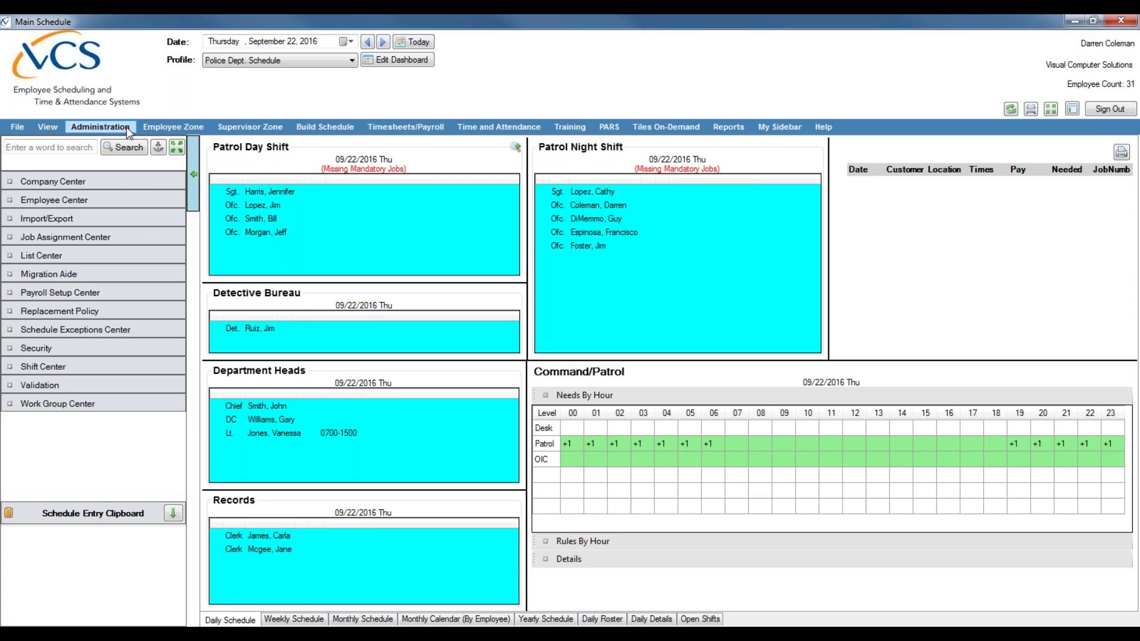
# - Open Employee Profile from Administration > Employee Center
pyautogui.click(67, 201)
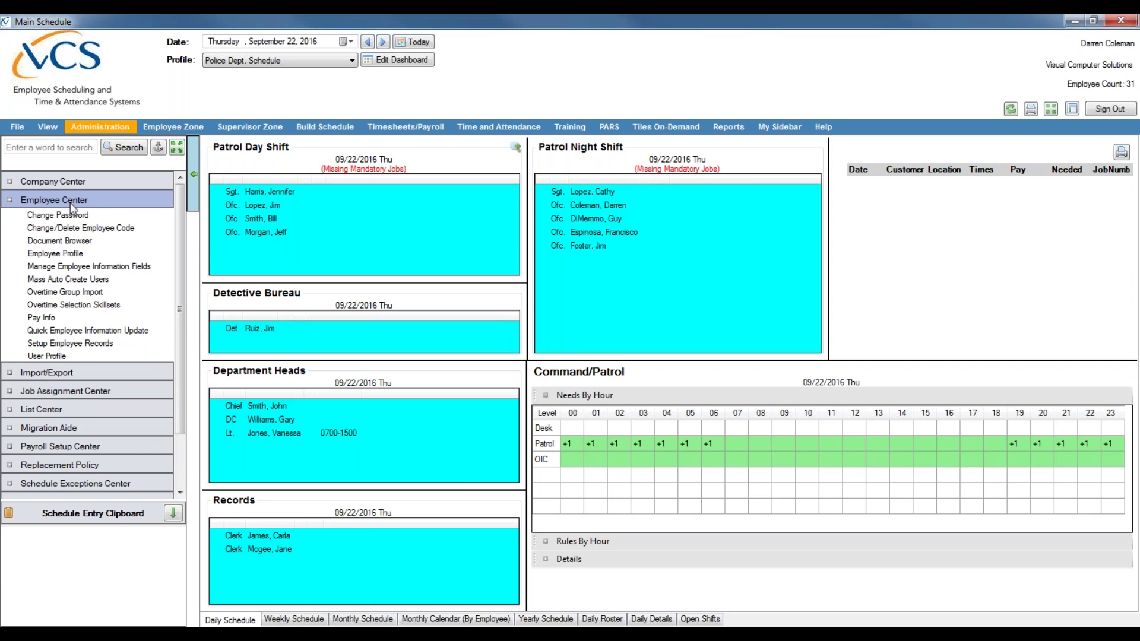
pyautogui.click(44, 254)
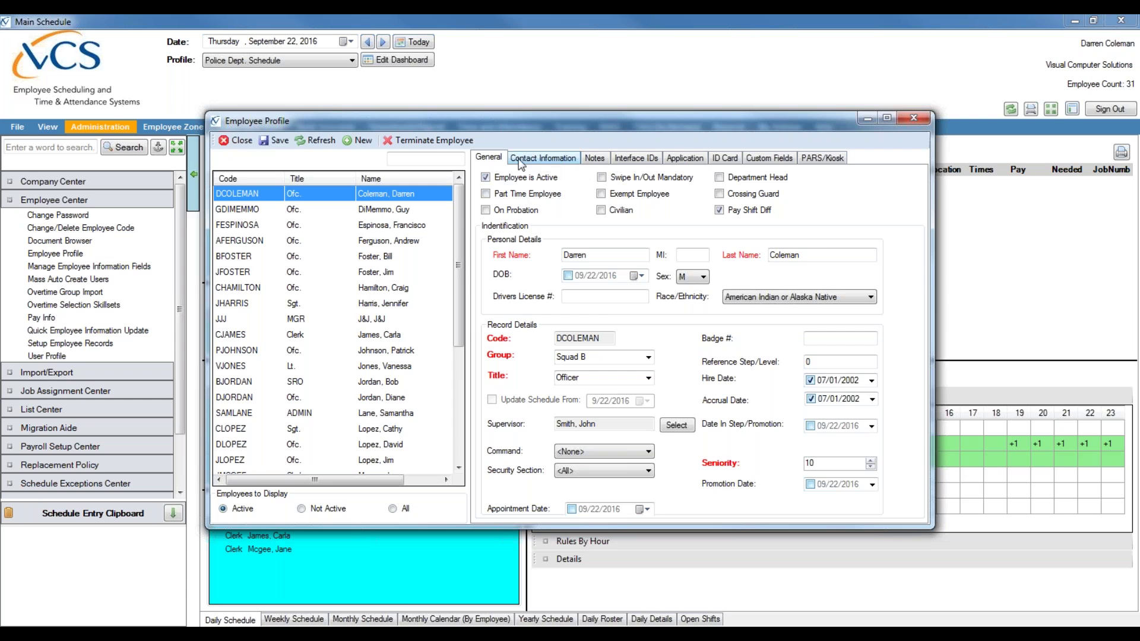
pyautogui.scroll(-1, 463, 247)
pyautogui.moveTo(463, 246); pyautogui.dragTo(463, 208)
# - Browse several existing officers' profiles in the employee list
pyautogui.click(357, 378)
pyautogui.scroll(-5, 359, 379)
pyautogui.click(385, 381)
pyautogui.scroll(1, 375, 350)
pyautogui.scroll(4, 374, 349)
pyautogui.scroll(-1, 374, 349)
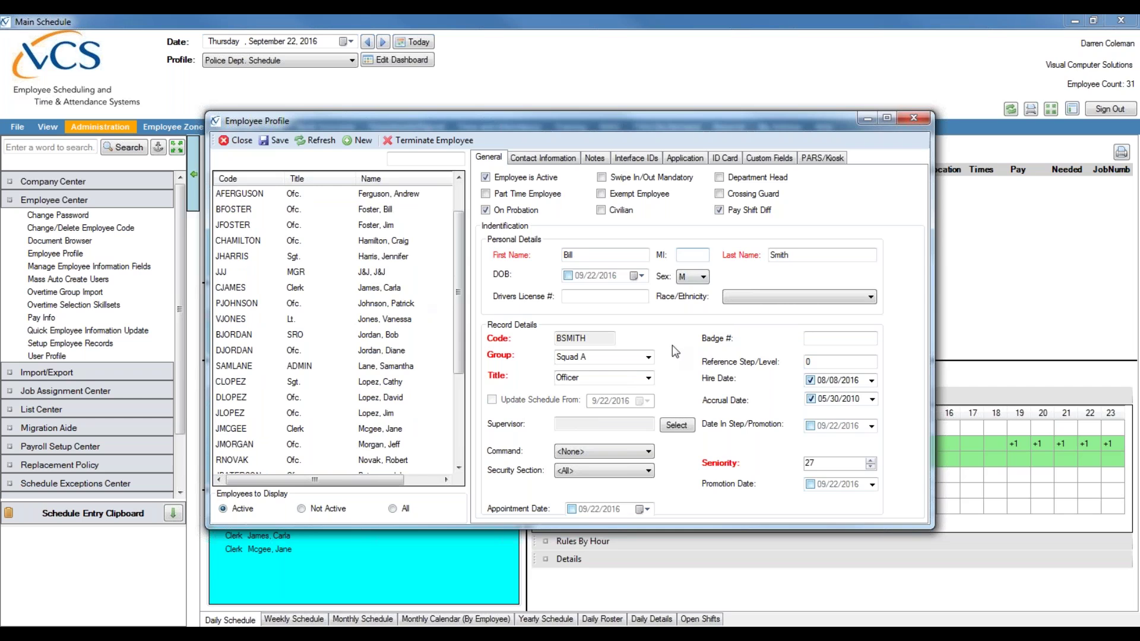
pyautogui.click(356, 240)
pyautogui.scroll(-5, 350, 388)
pyautogui.scroll(5, 356, 396)
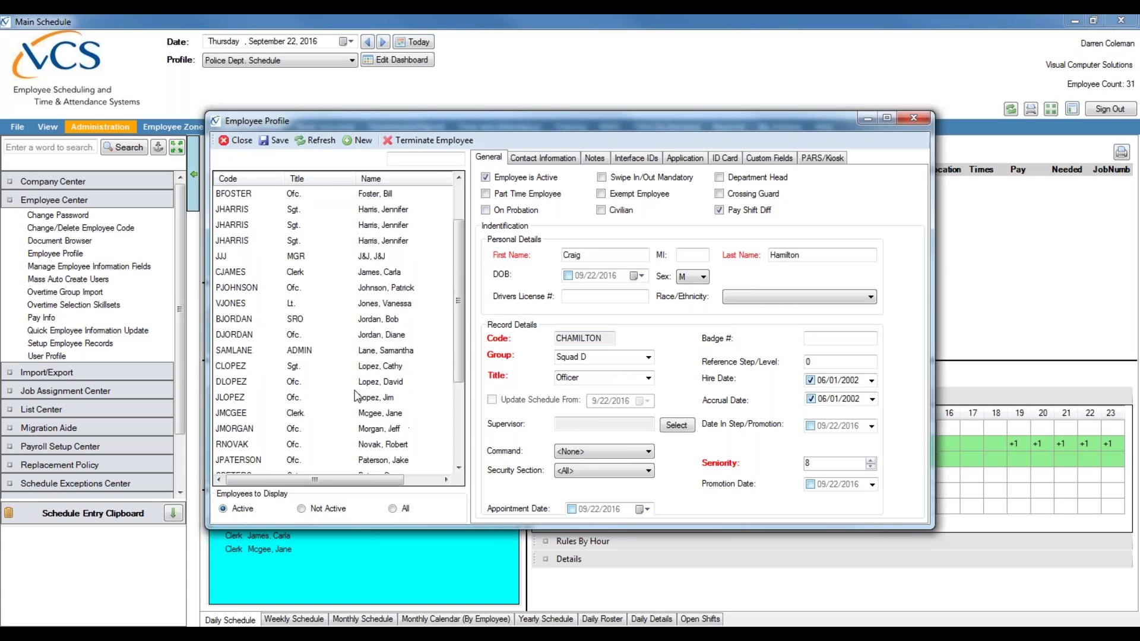
pyautogui.scroll(2, 356, 397)
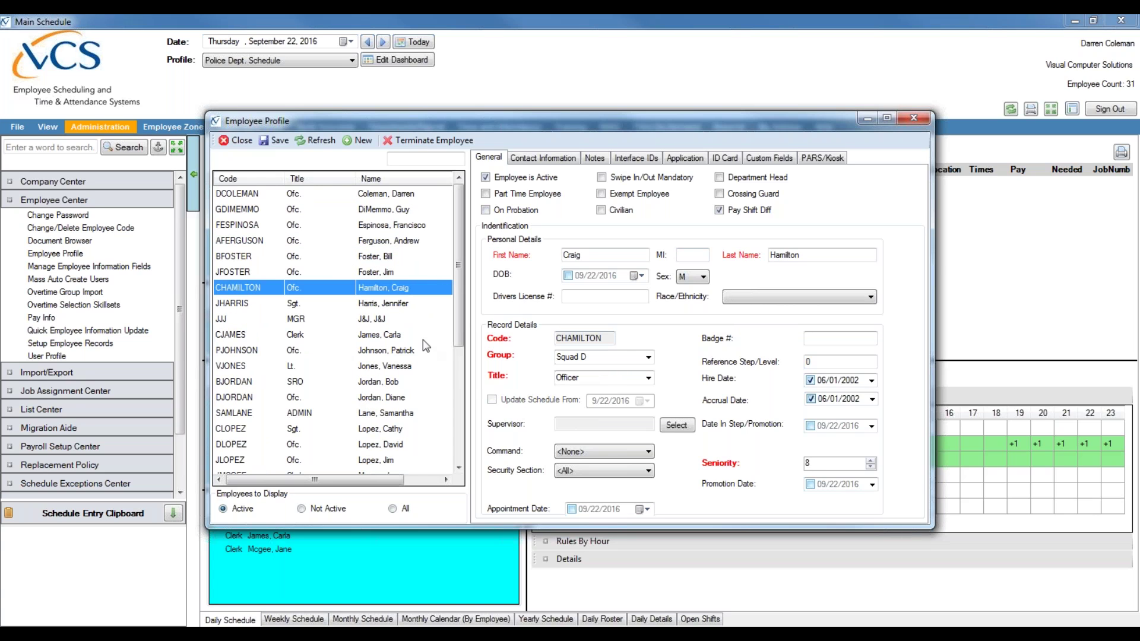
# - Create a new employee record and enter the employee's first name, last name and employee code
pyautogui.click(355, 143)
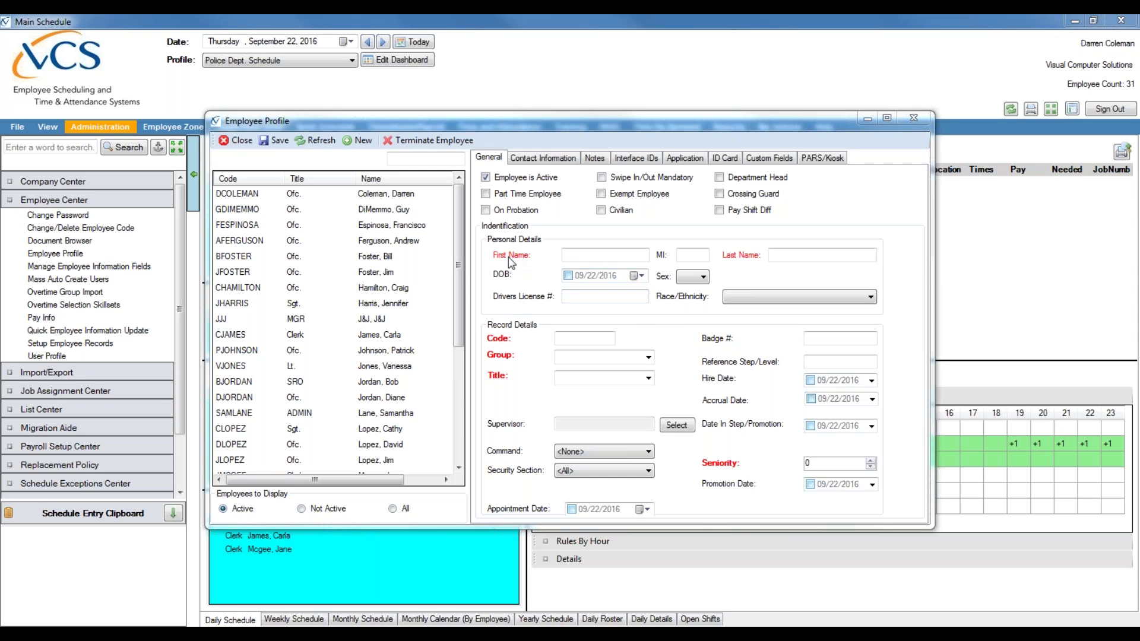
pyautogui.click(563, 256)
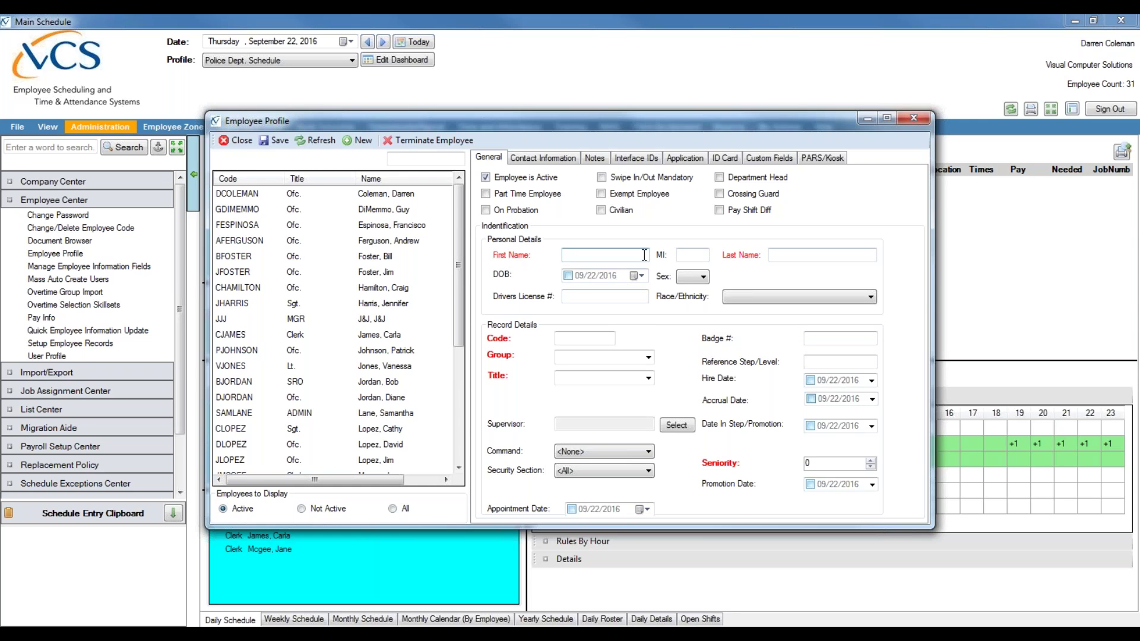
pyautogui.click(697, 254)
pyautogui.click(798, 253)
pyautogui.click(578, 339)
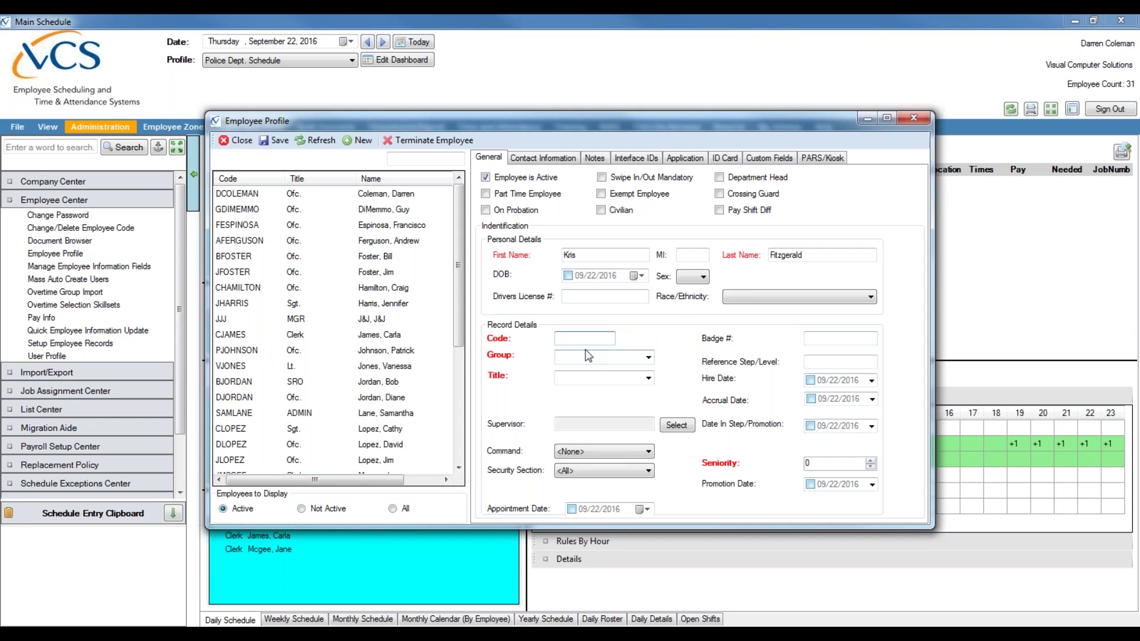
# - Pick Division 1 from the Group dropdown and Assistant from the Title dropdown
pyautogui.click(648, 356)
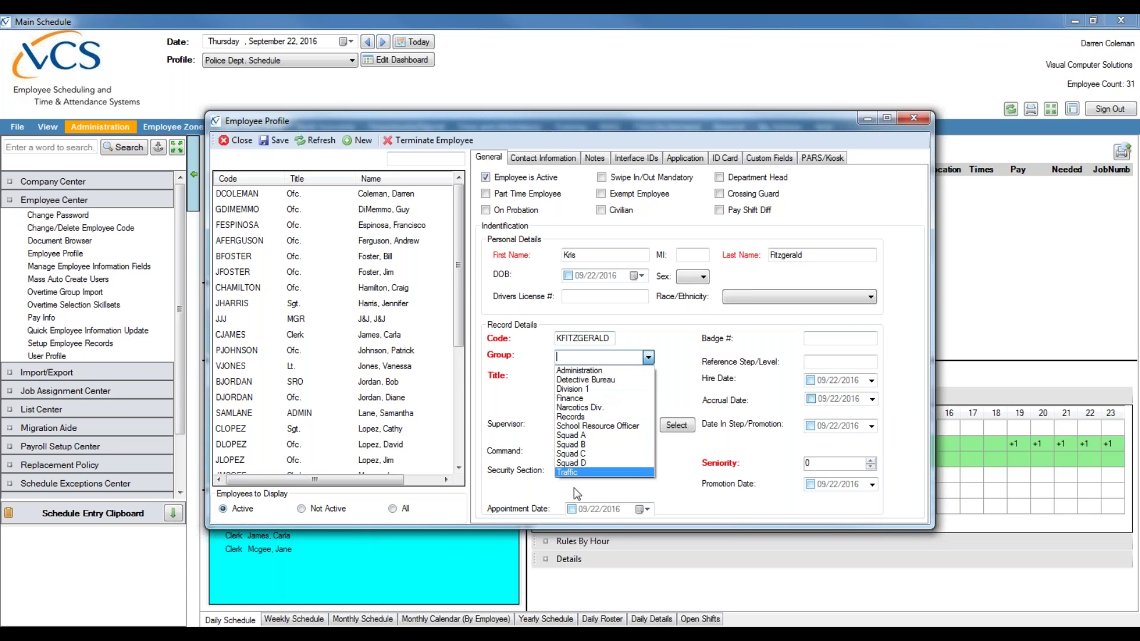
pyautogui.click(577, 389)
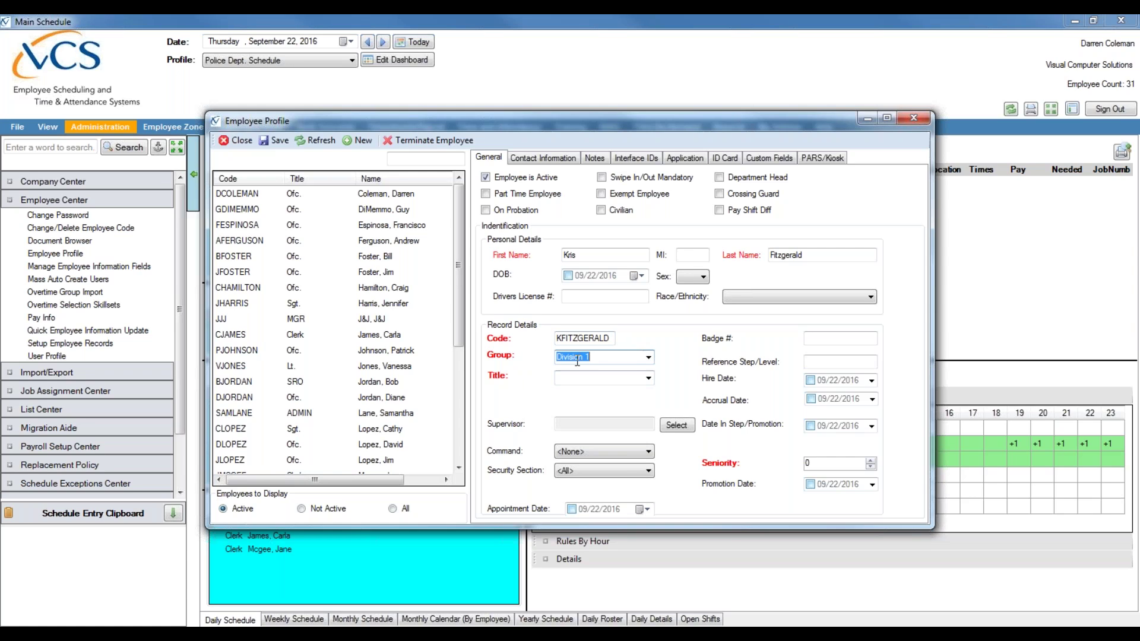
pyautogui.click(639, 356)
pyautogui.click(649, 379)
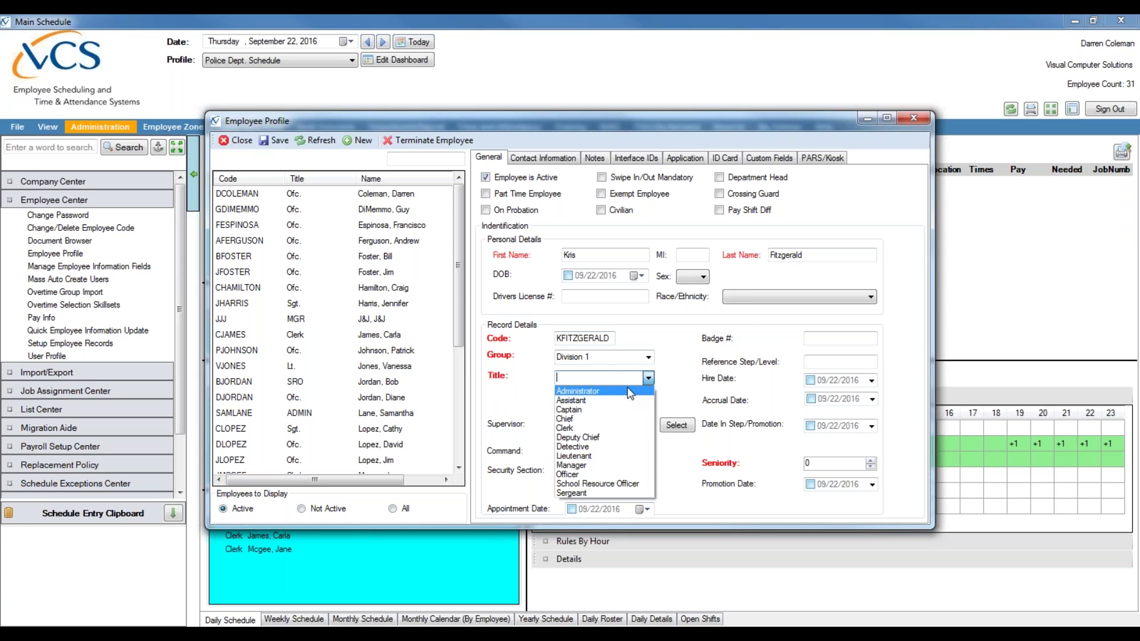
pyautogui.click(611, 401)
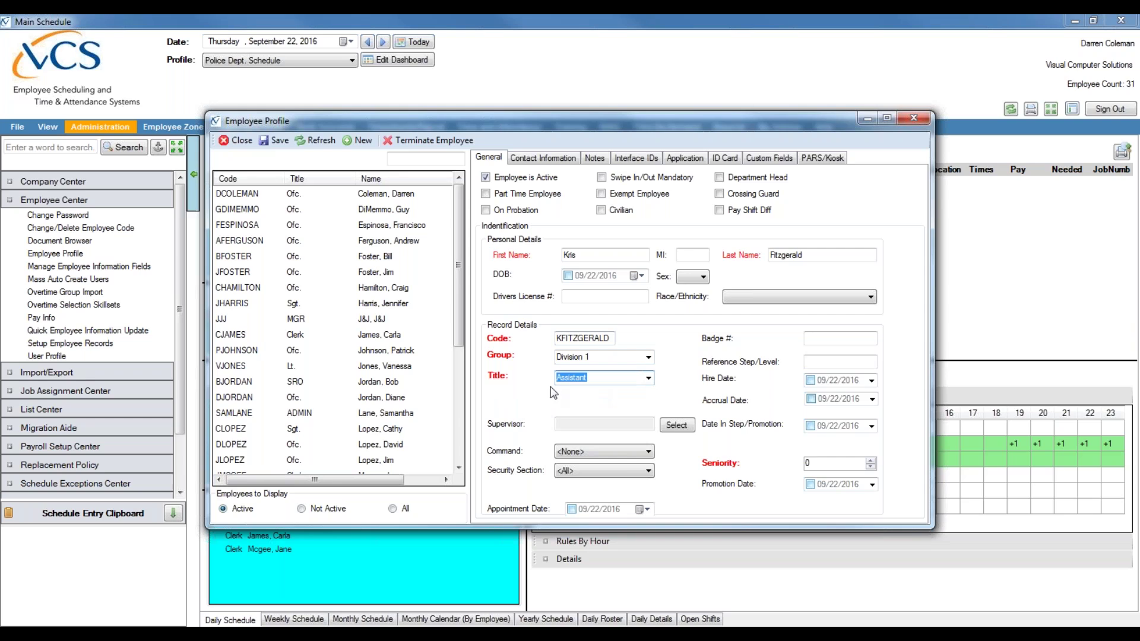
pyautogui.click(613, 379)
pyautogui.click(833, 462)
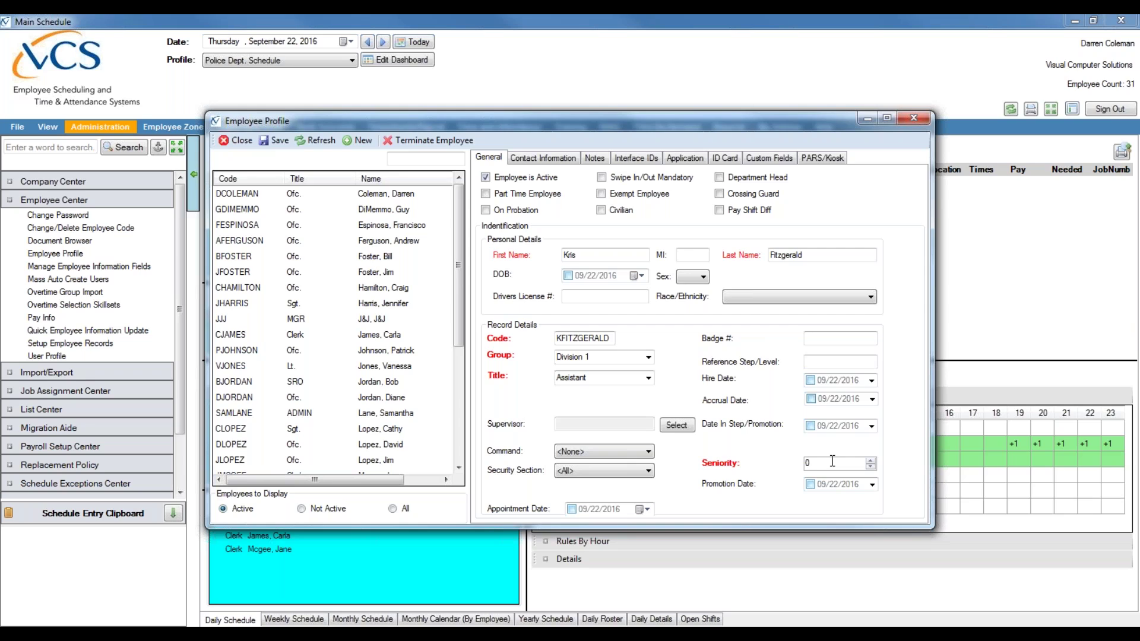
# - Enter seniority 799 and enable the hire and accrual dates, both set to 07/01/2015
pyautogui.doubleClick(829, 463)
pyautogui.write('799')
pyautogui.click(811, 383)
pyautogui.click(821, 383)
pyautogui.click(811, 399)
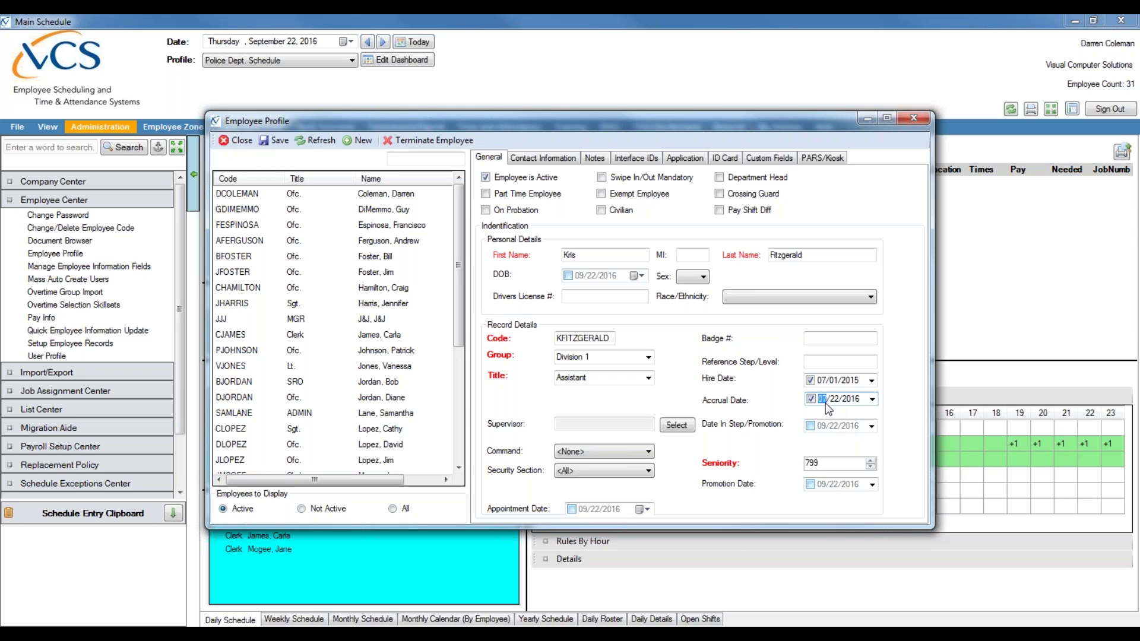
pyautogui.press('Right')
pyautogui.write('01')
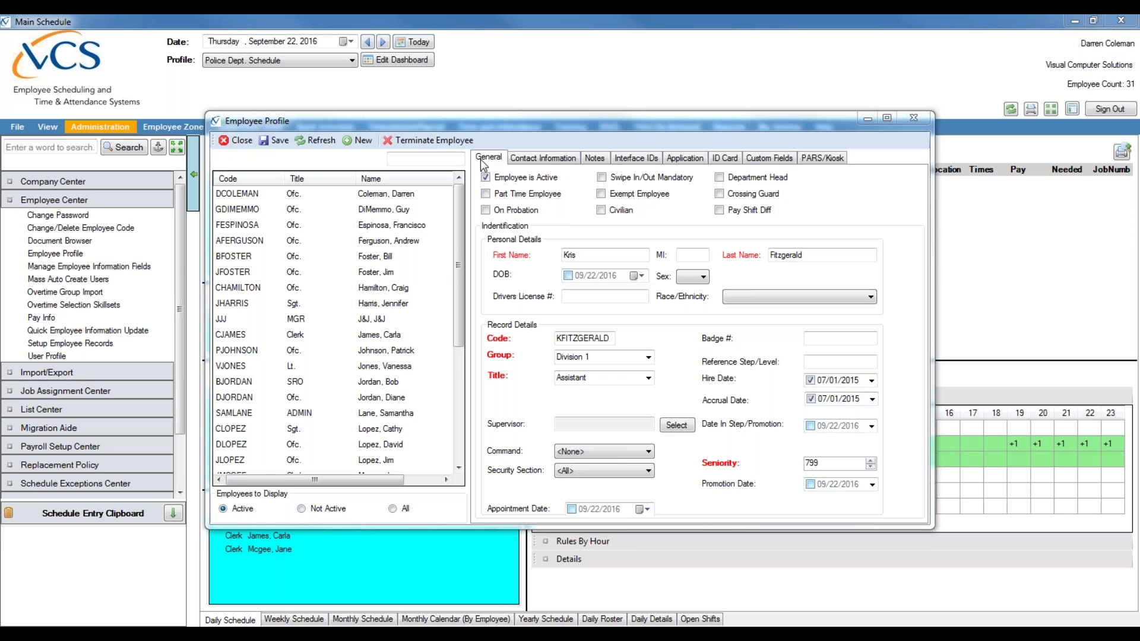
# - On the Contact Information tab, enter the employee's e-mail address and text-message address
pyautogui.click(540, 159)
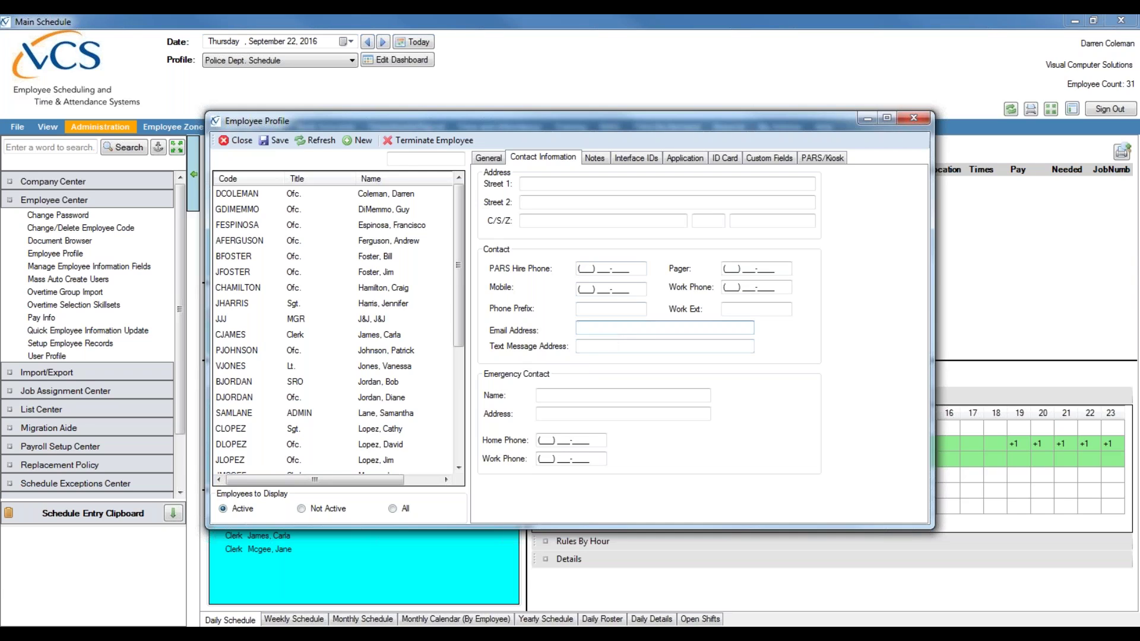
pyautogui.click(590, 345)
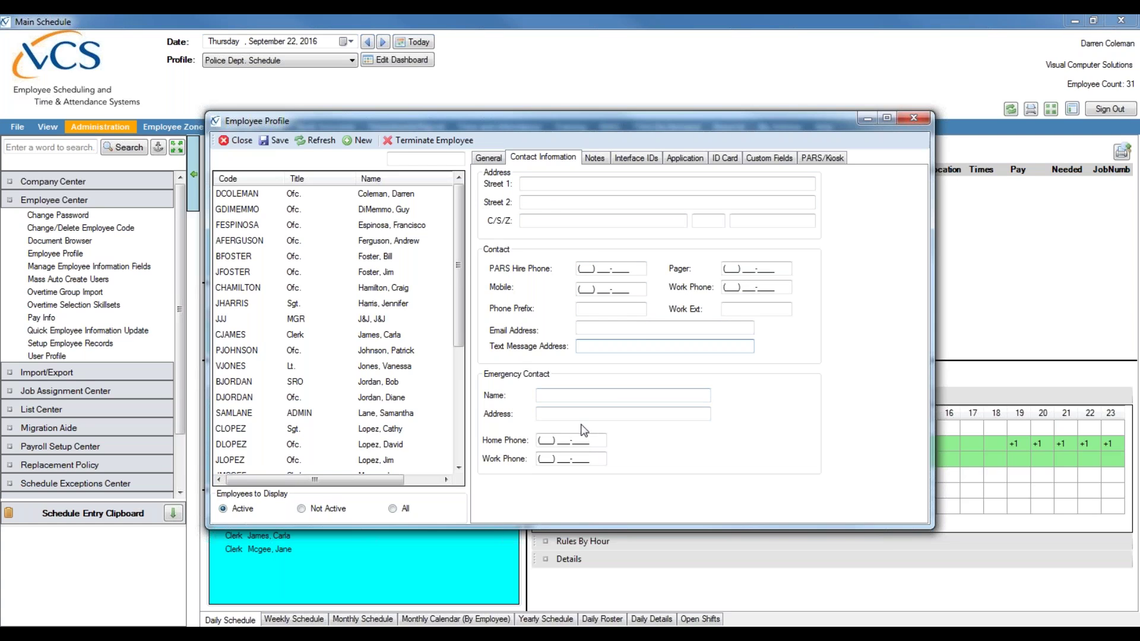
pyautogui.click(599, 328)
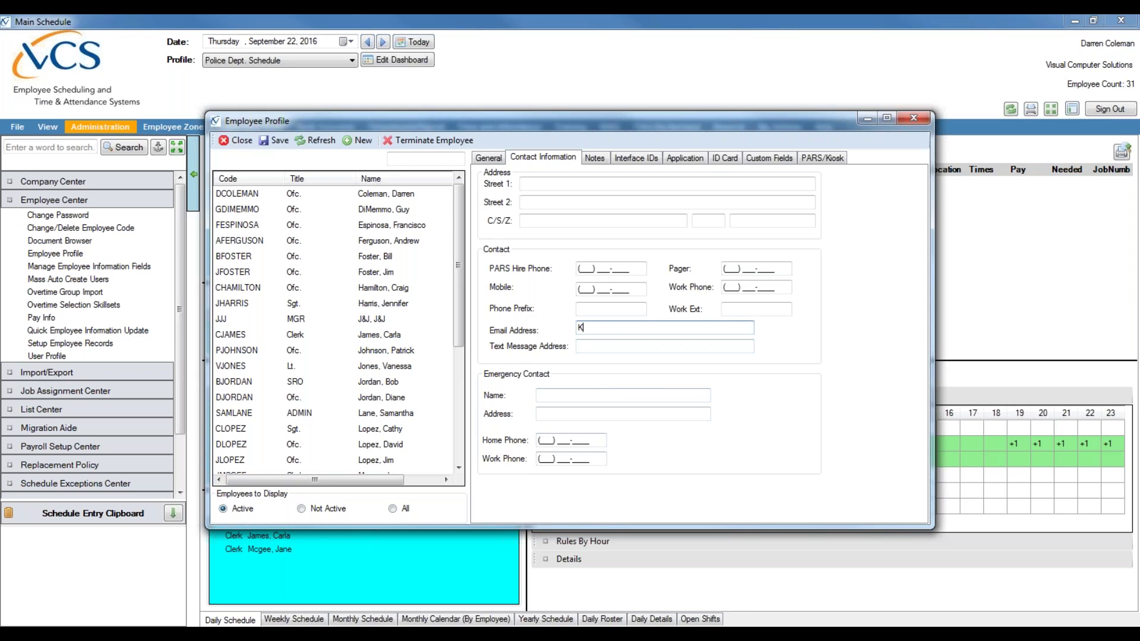
pyautogui.press('Tab')
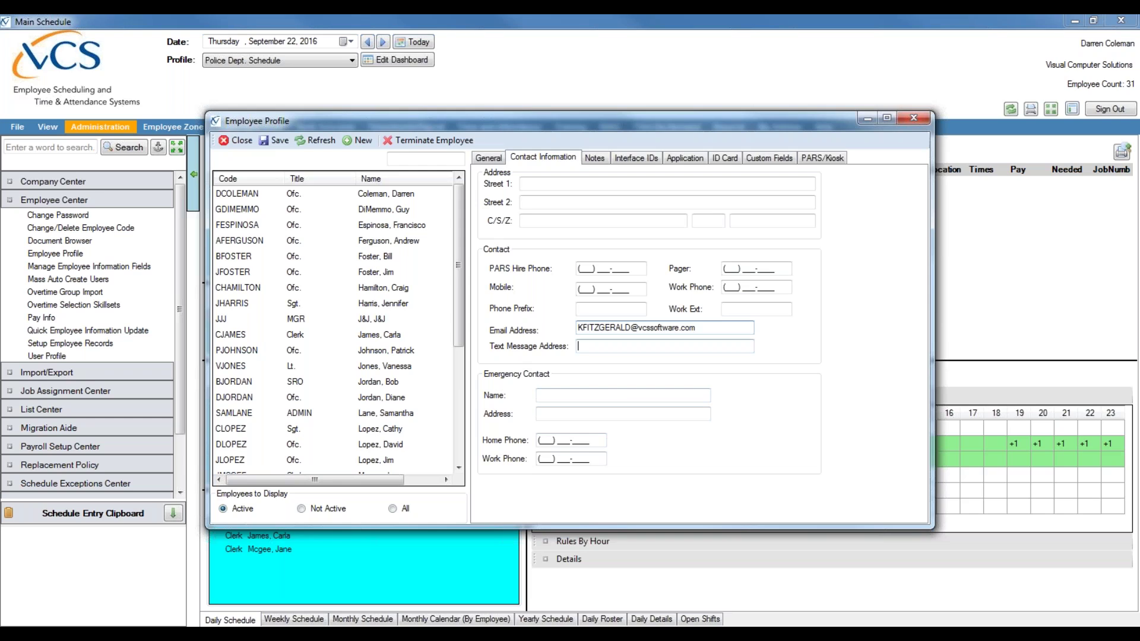
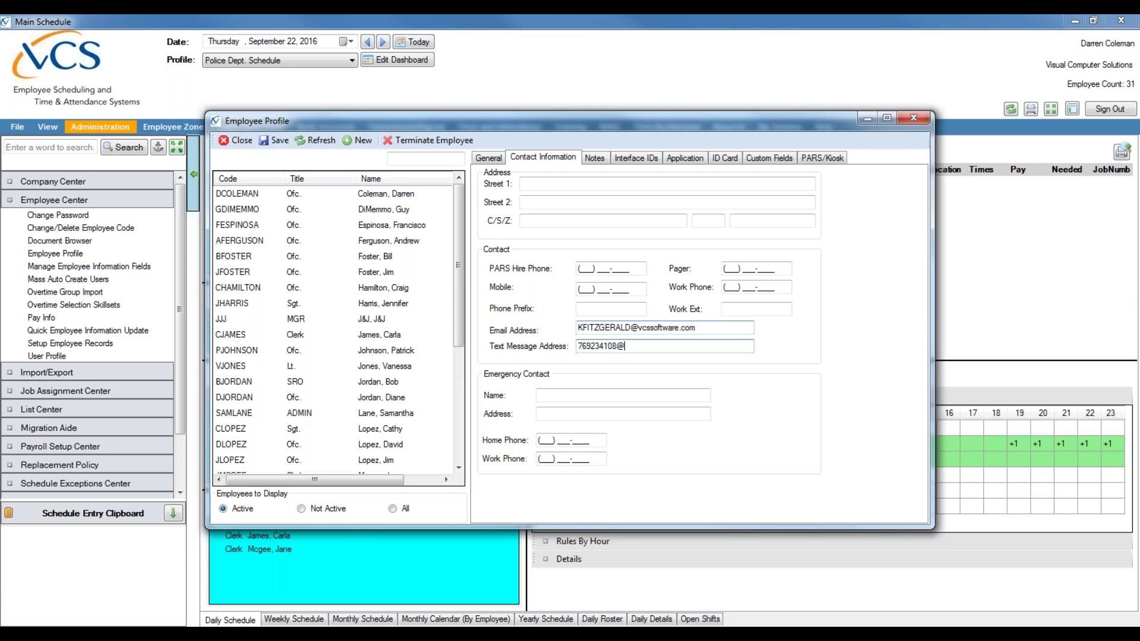
# - Save the profile and select the new employee in the refreshed employee list
pyautogui.click(279, 142)
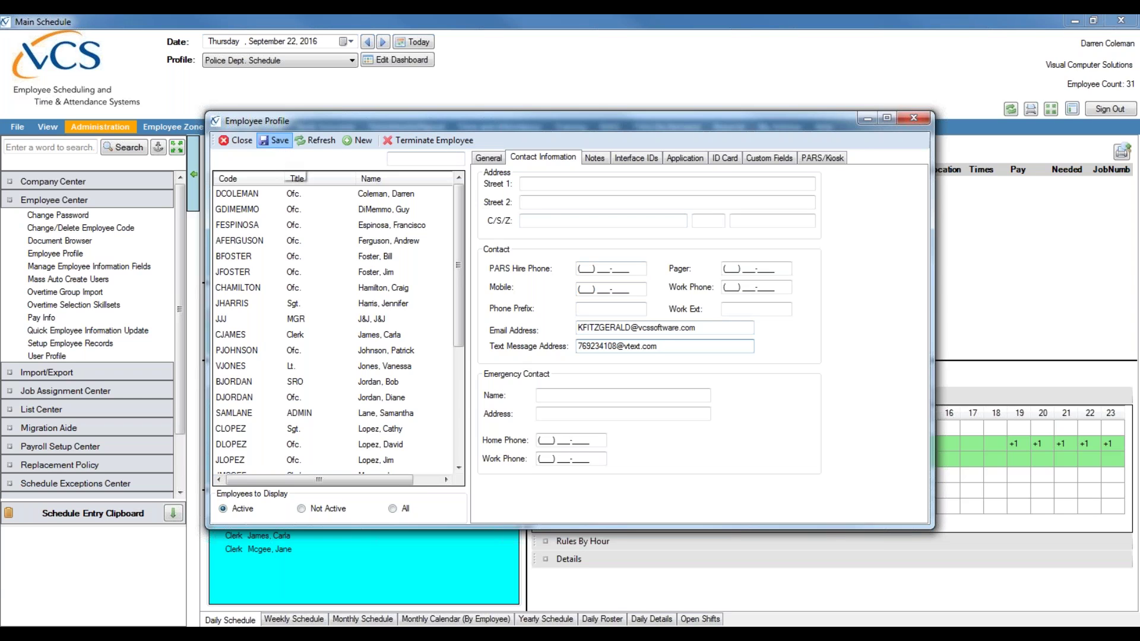
pyautogui.click(446, 288)
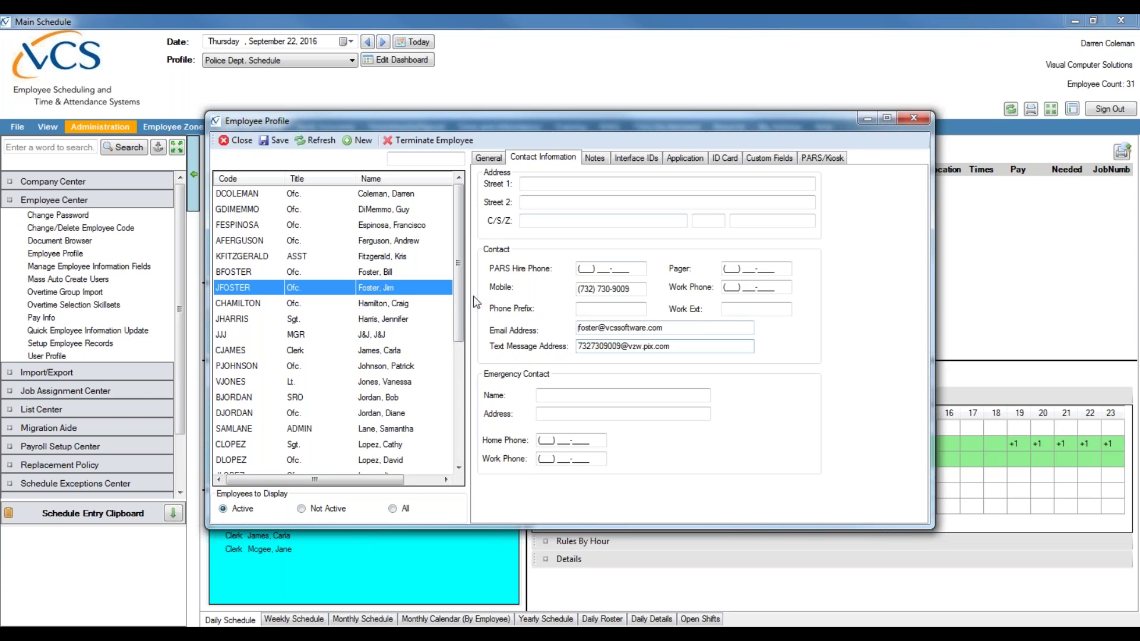
pyautogui.moveTo(458, 316)
pyautogui.mouseDown()
pyautogui.moveTo(459, 390)
pyautogui.moveTo(459, 301)
pyautogui.mouseUp()
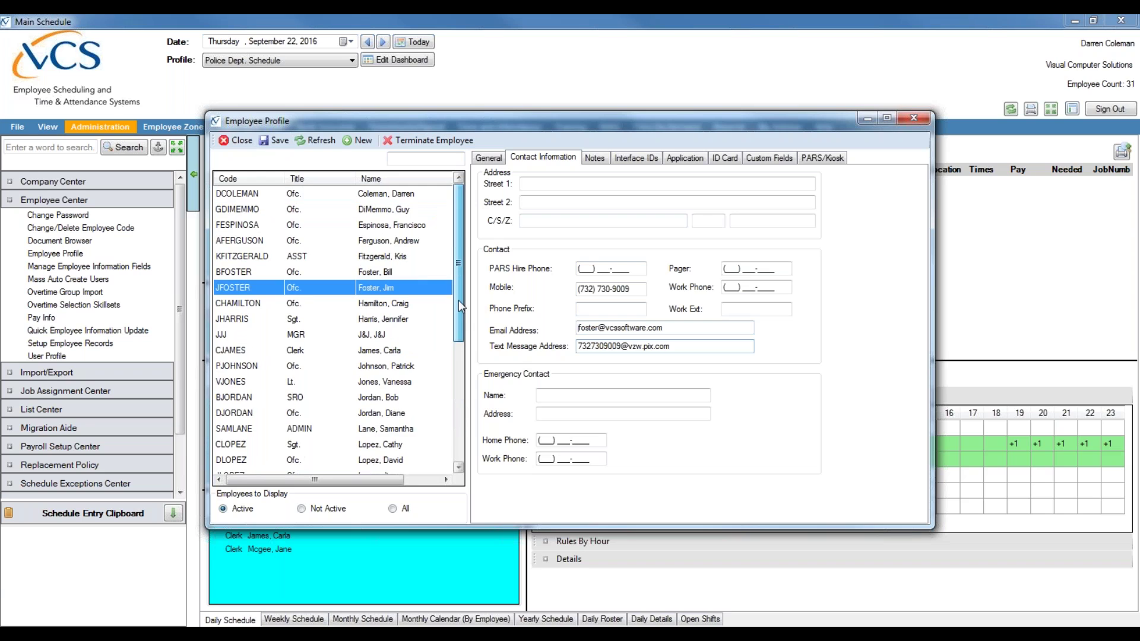
pyautogui.click(407, 257)
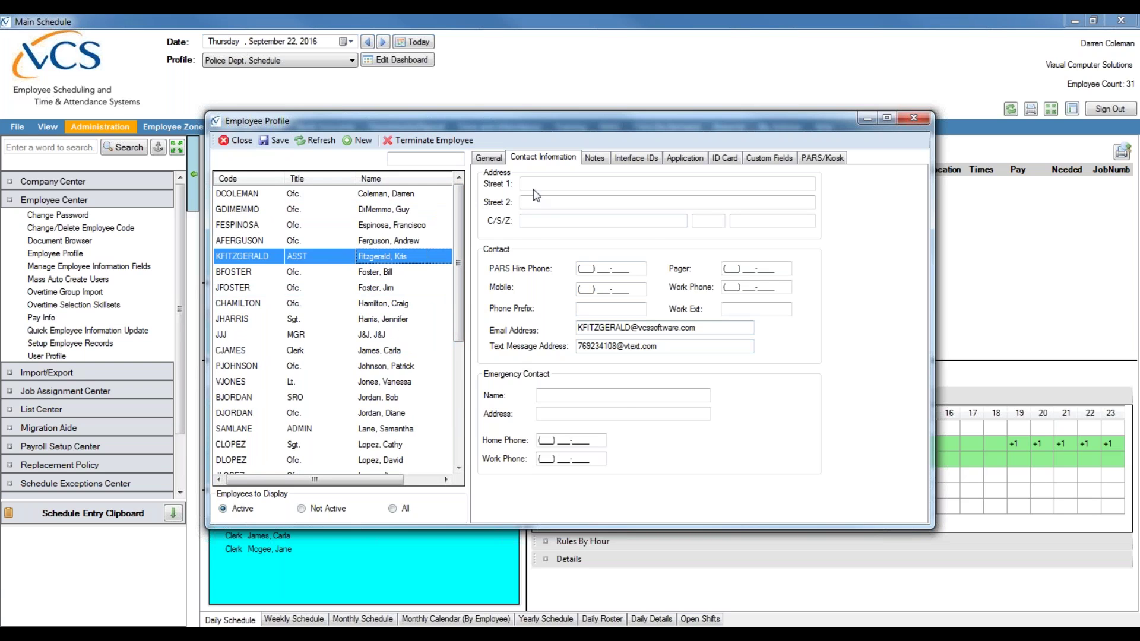
# - Check the saved General and Contact Information details of the new employee
pyautogui.click(497, 159)
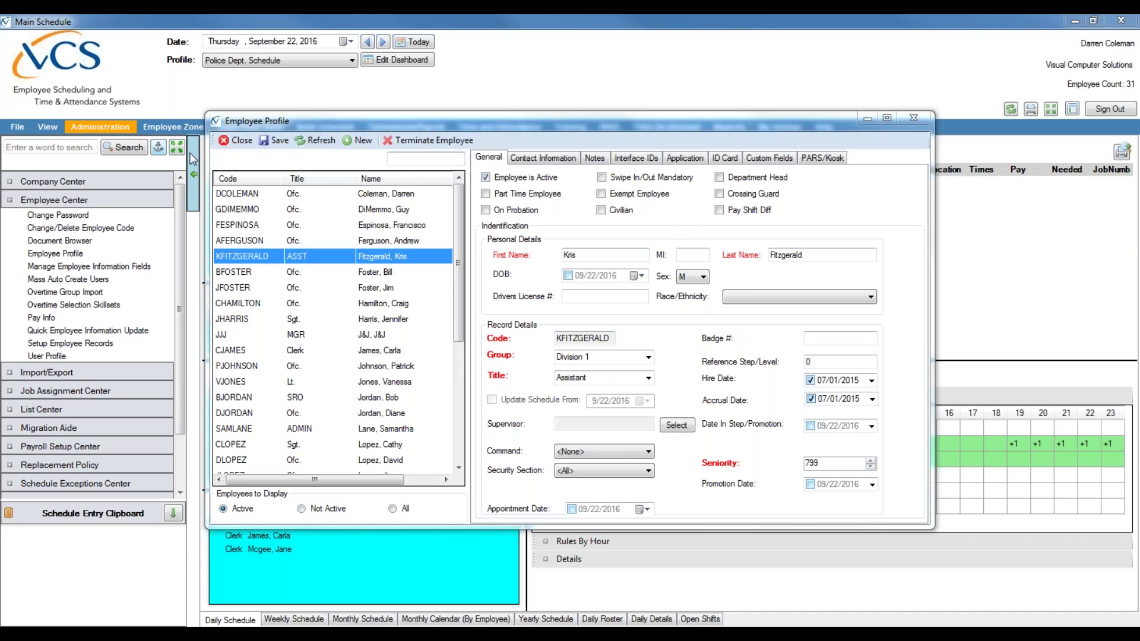
pyautogui.click(558, 159)
pyautogui.click(488, 158)
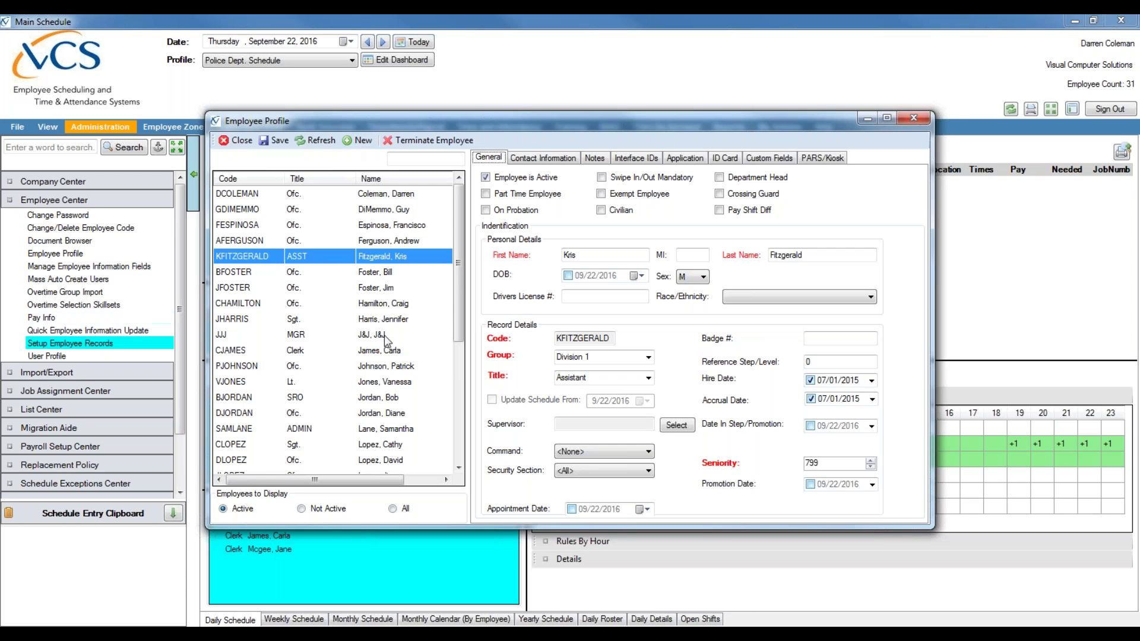
pyautogui.click(1134, 47)
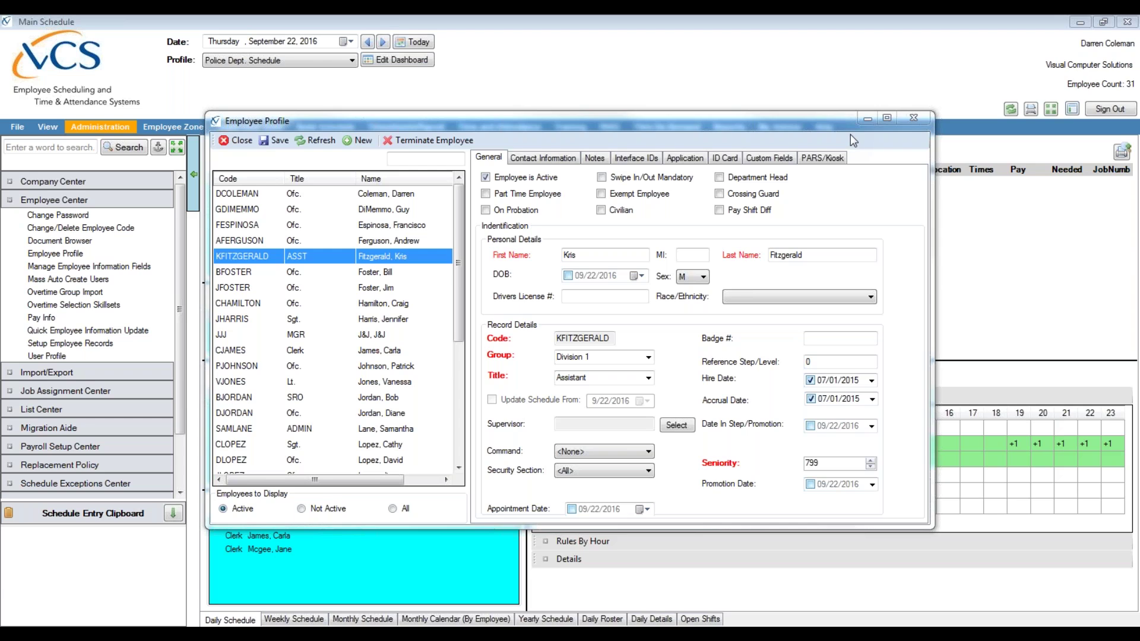
# - Close the employee profile and open Pay Info for the new employee
pyautogui.click(912, 117)
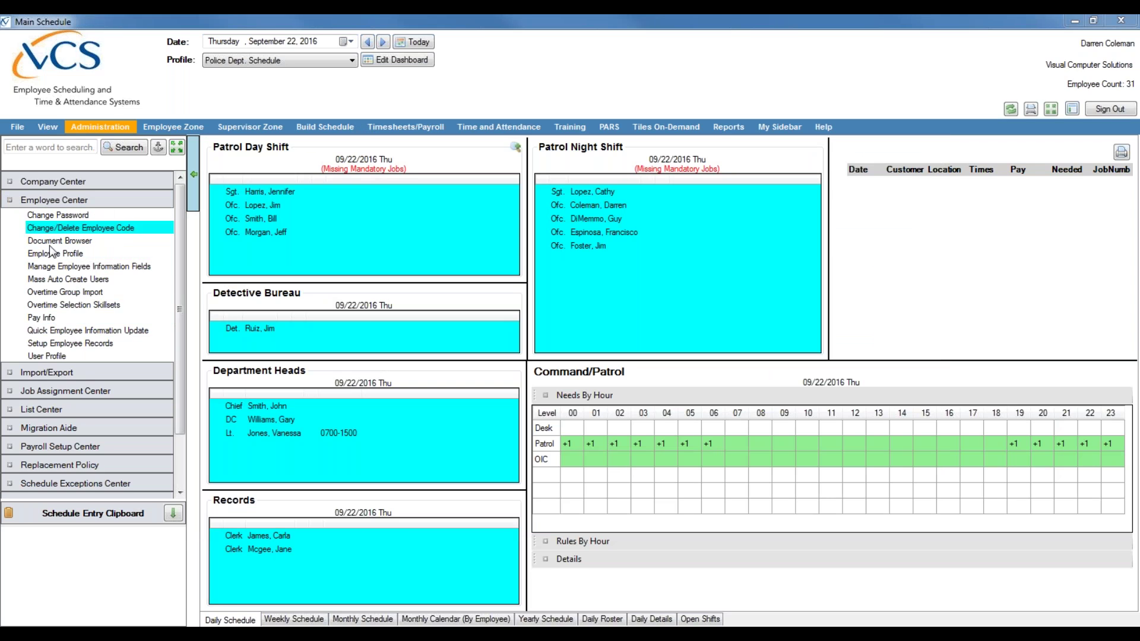
pyautogui.click(48, 318)
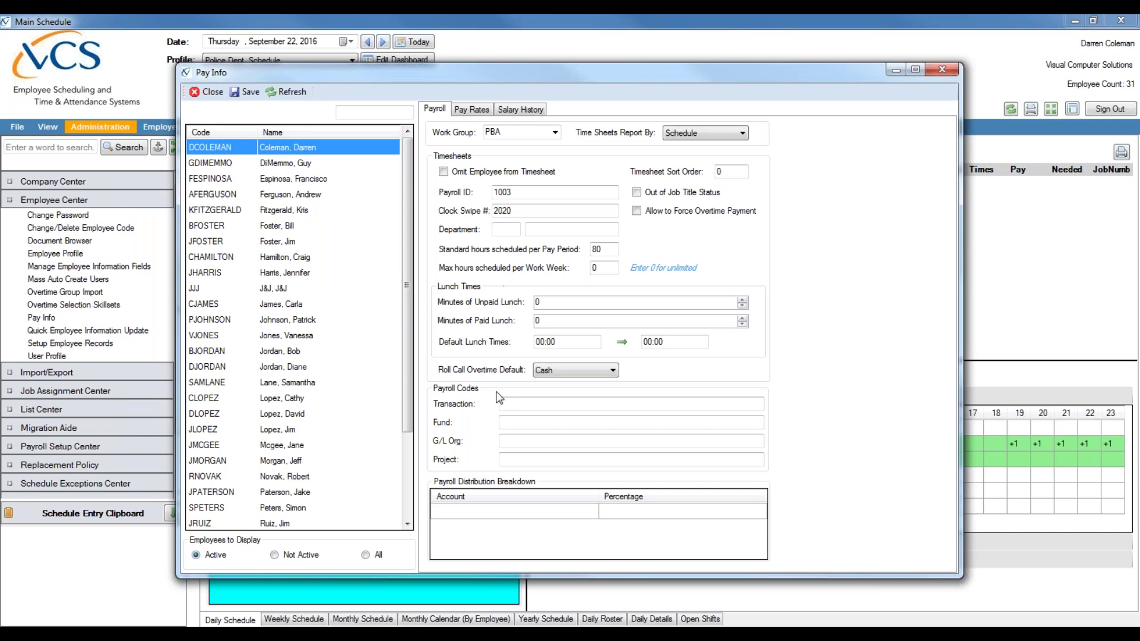
pyautogui.moveTo(406, 290); pyautogui.dragTo(345, 357)
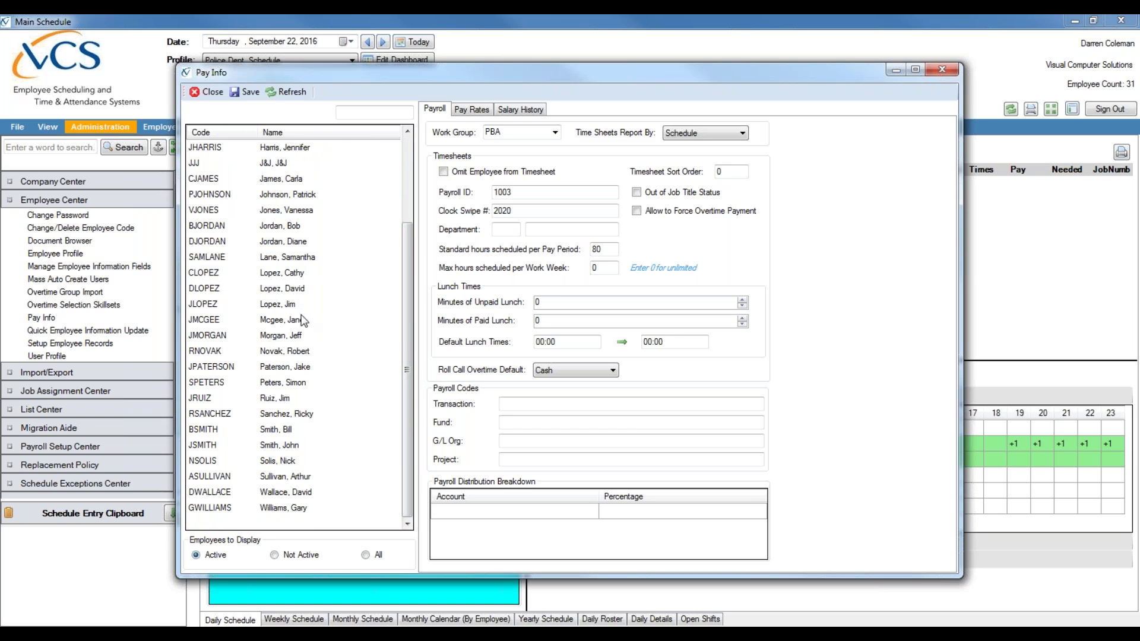
pyautogui.moveTo(406, 333); pyautogui.dragTo(406, 247)
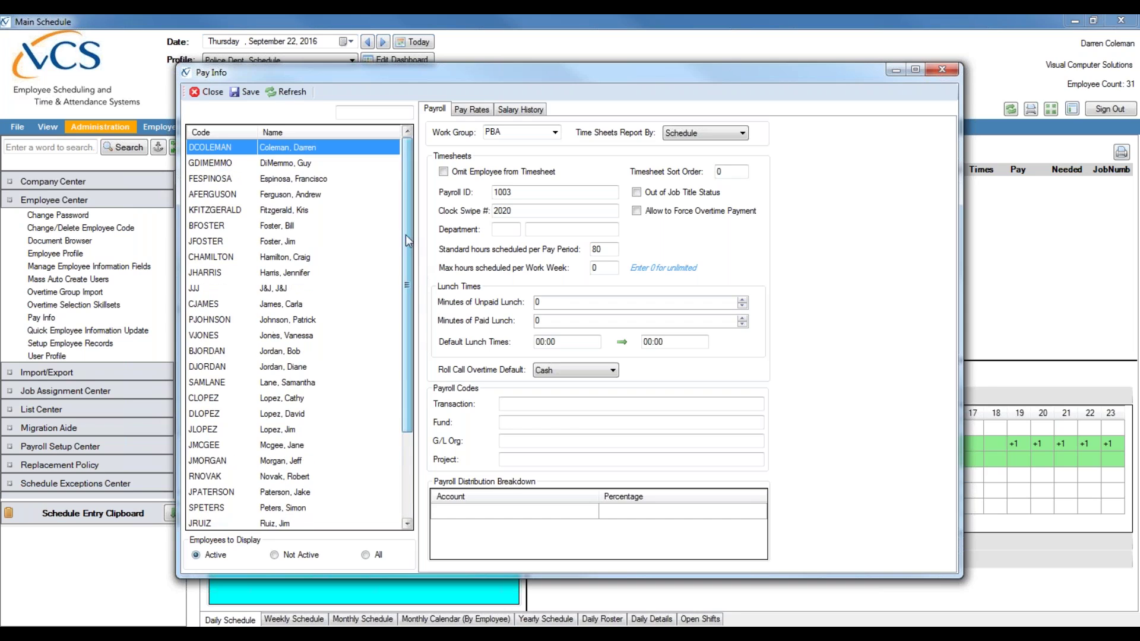
pyautogui.click(306, 210)
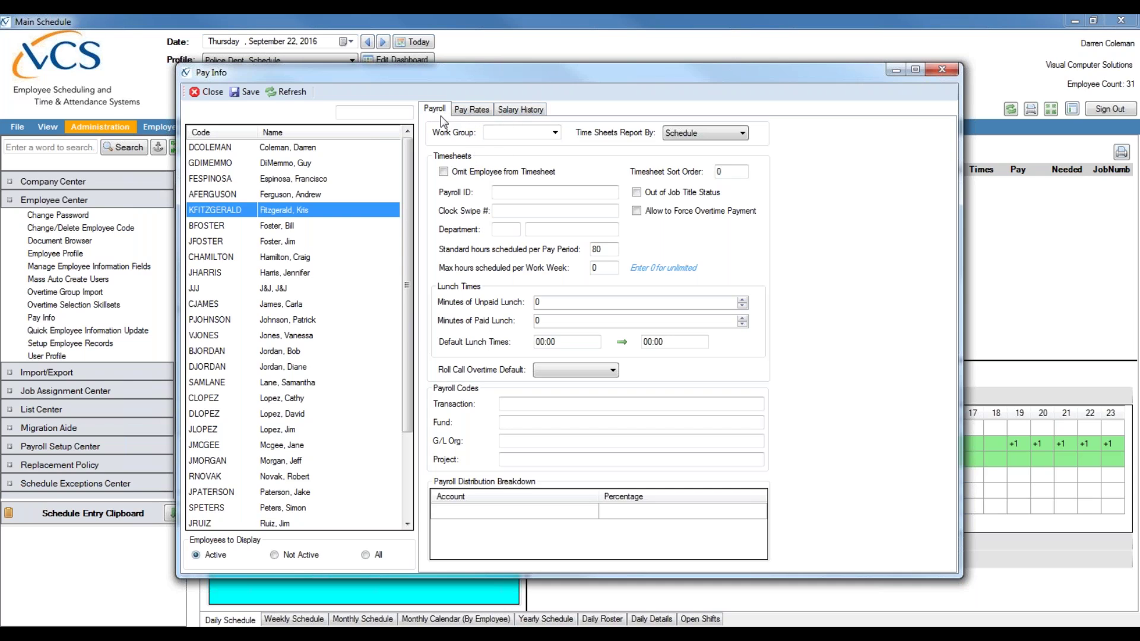
# - Enter the employee's payroll ID on the Payroll tab
pyautogui.click(522, 211)
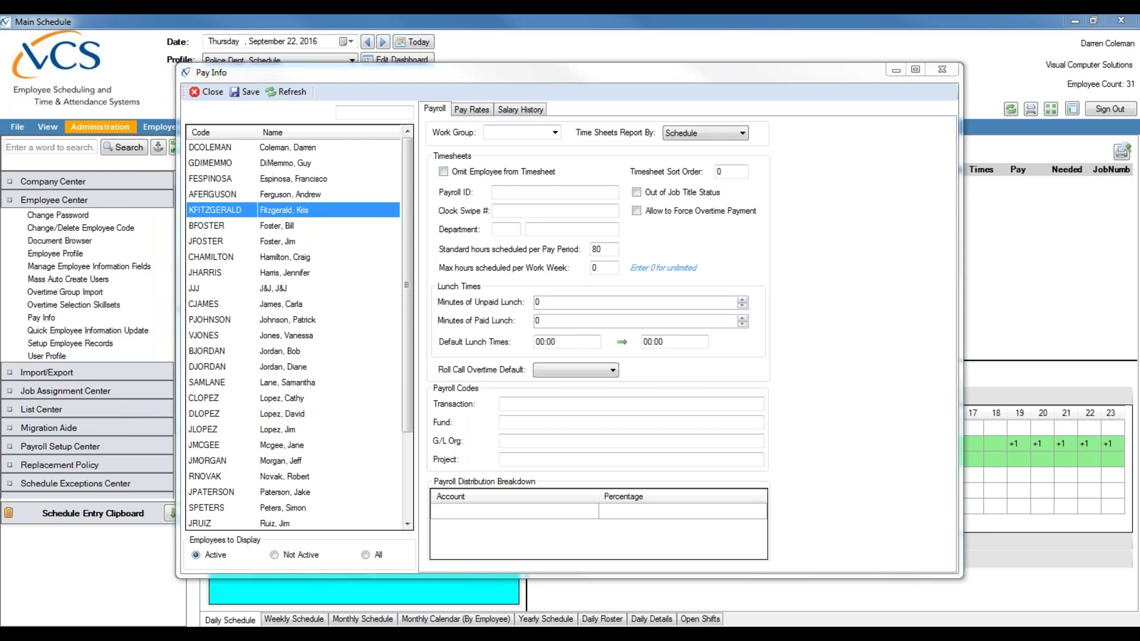
pyautogui.click(492, 193)
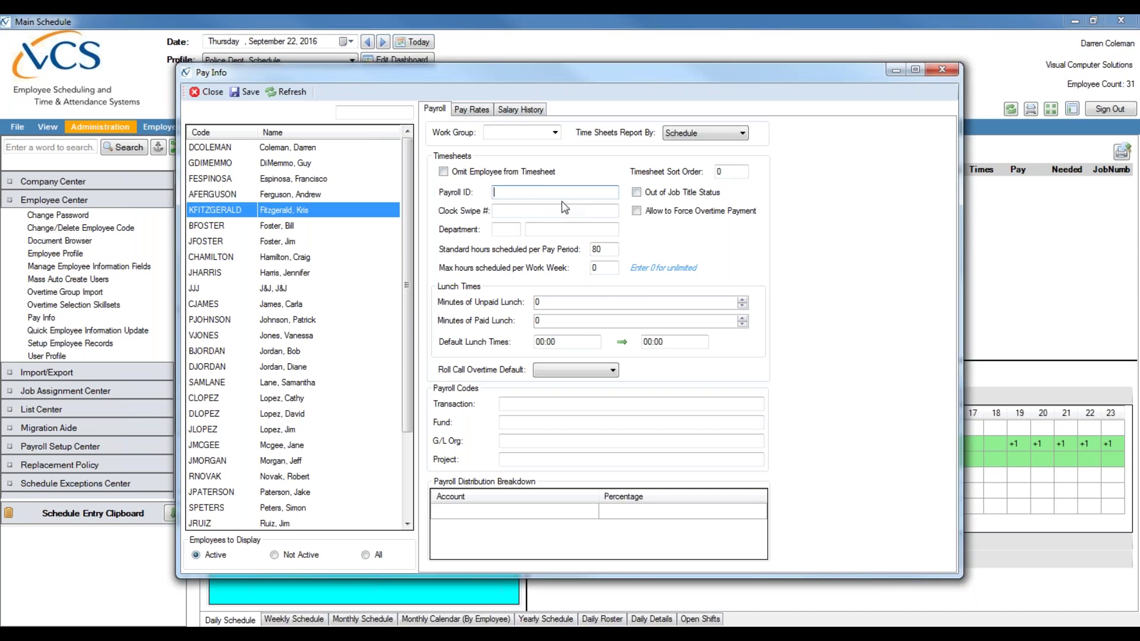
pyautogui.write('451218')
pyautogui.write('5')
pyautogui.click(606, 250)
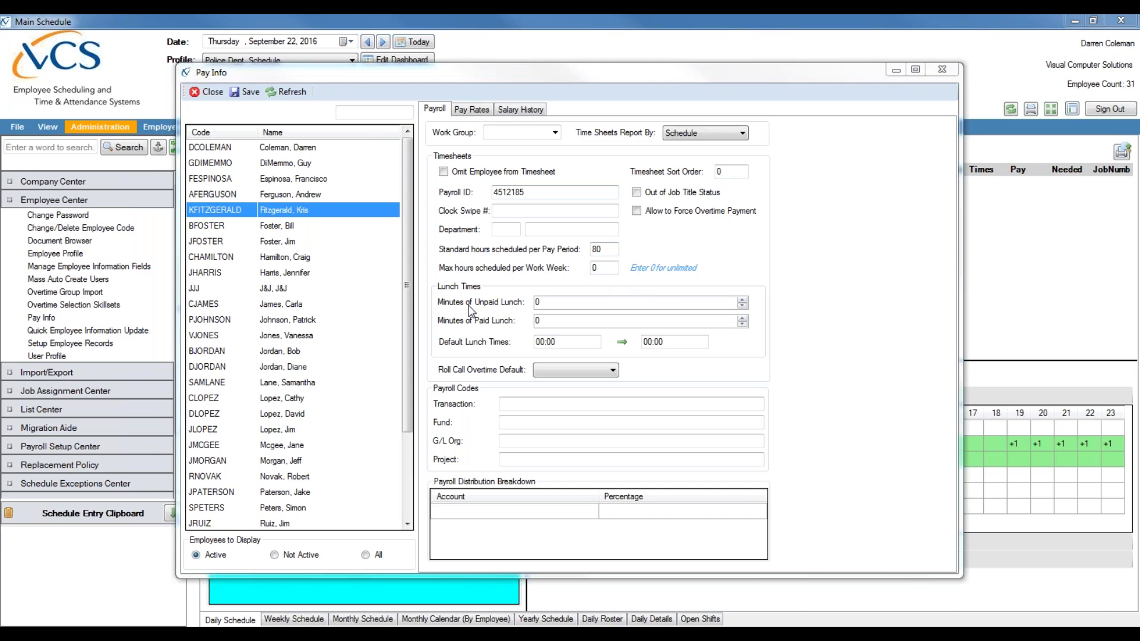
# - Change Minutes of Unpaid Lunch from 0 to 60
pyautogui.click(562, 304)
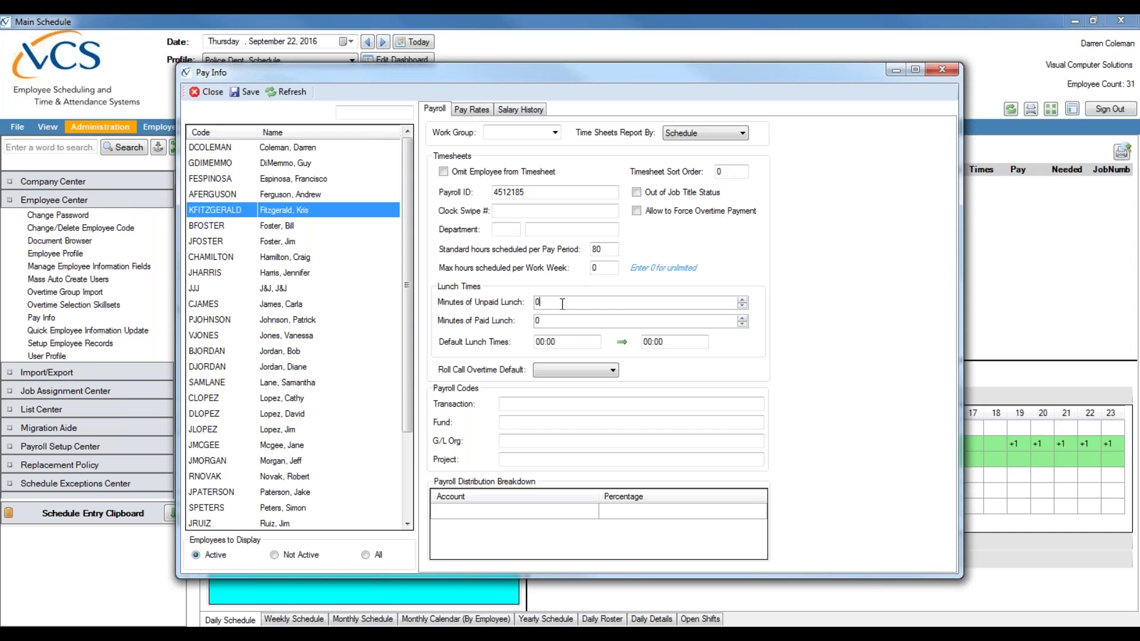
pyautogui.press('BackSpace')
pyautogui.write('60')
pyautogui.click(541, 322)
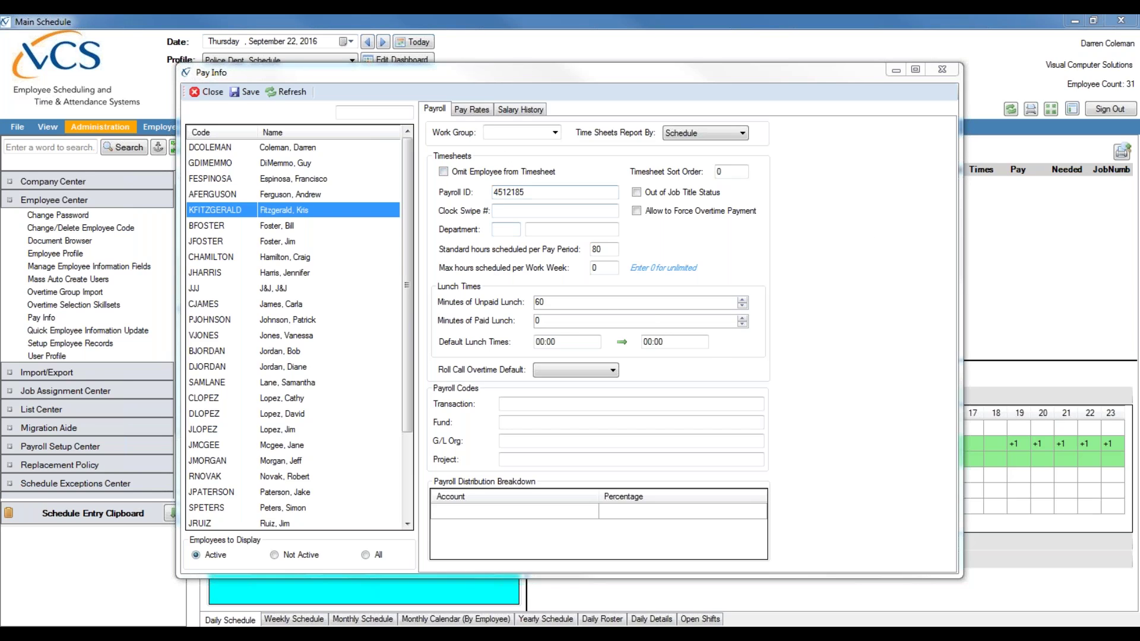
# - On Pay Rates, clear the annual rate and set the hourly rate to 15
pyautogui.click(475, 111)
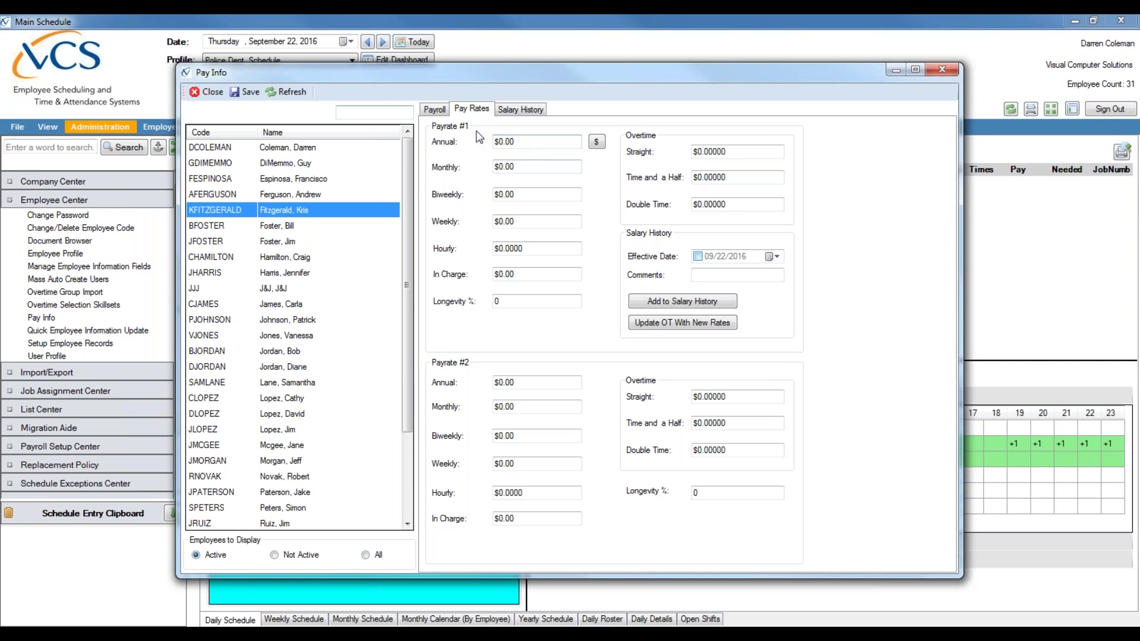
pyautogui.click(504, 142)
pyautogui.write('3500')
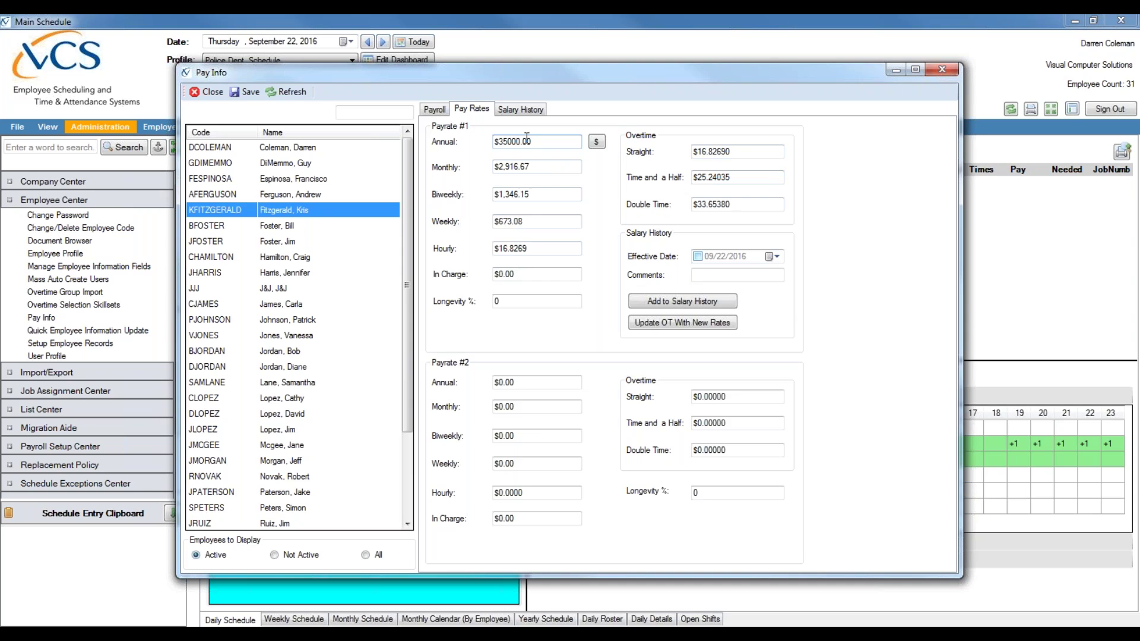
pyautogui.press('BackSpace')
pyautogui.press('BackSpace')
pyautogui.press('BackSpace')
pyautogui.press('BackSpace')
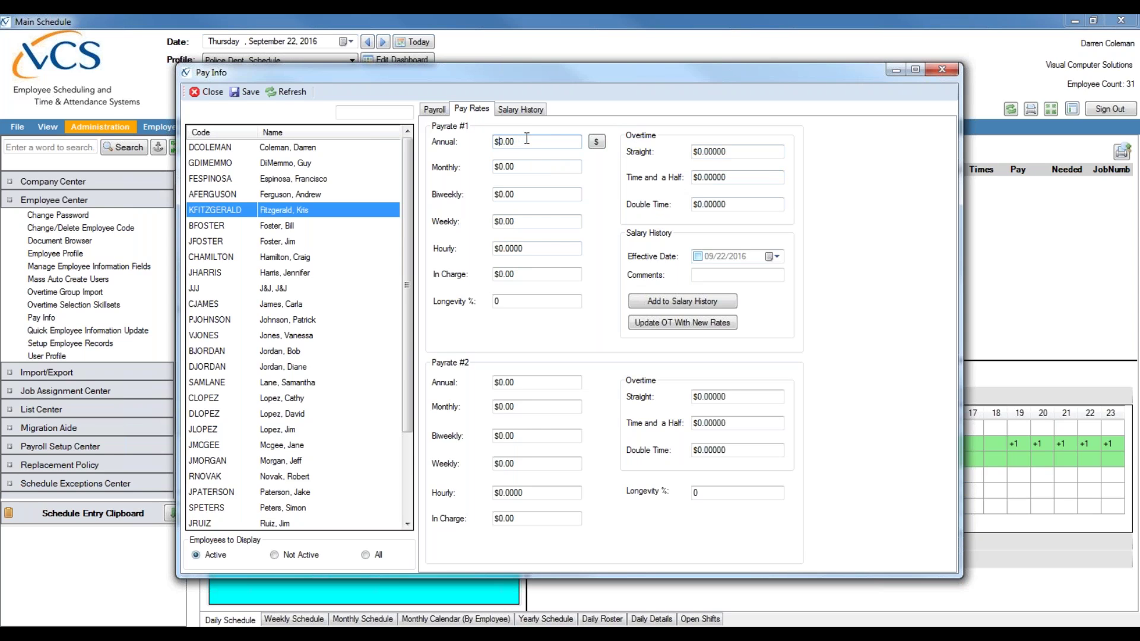
pyautogui.press('Tab')
pyautogui.press('Tab')
pyautogui.press('Tab')
pyautogui.press('Tab')
pyautogui.press('Delete')
pyautogui.press('Delete')
pyautogui.write('15.')
# - Set overtime rates to 15 straight, 22.50 time-and-a-half and 30 double time
pyautogui.click(698, 153)
pyautogui.press('BackSpace')
pyautogui.write('15')
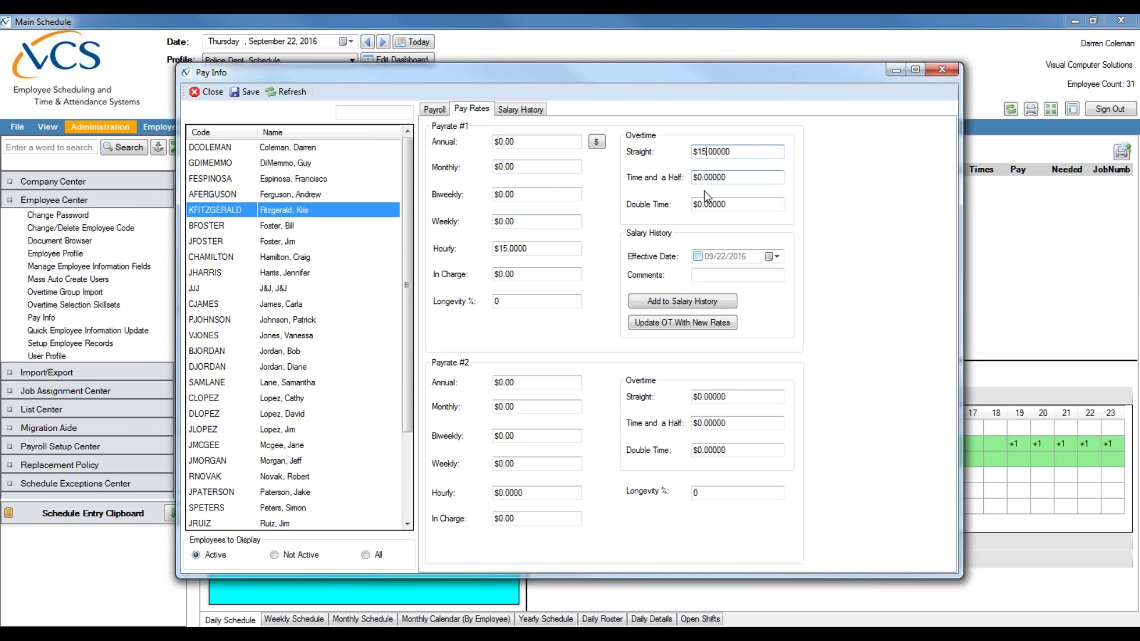
pyautogui.click(701, 177)
pyautogui.press('BackSpace')
pyautogui.write('22.5')
pyautogui.click(700, 204)
pyautogui.write('3')
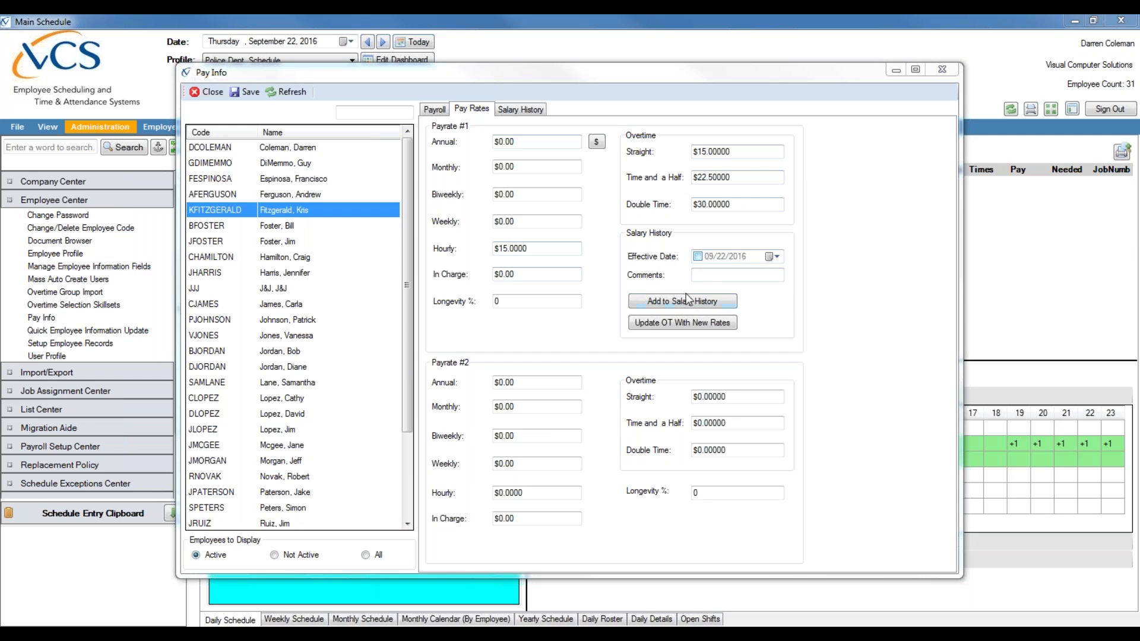
# - Enter a $30,000 annual rate effective 07/01/2015 and add it to salary history
pyautogui.click(699, 257)
pyautogui.click(500, 141)
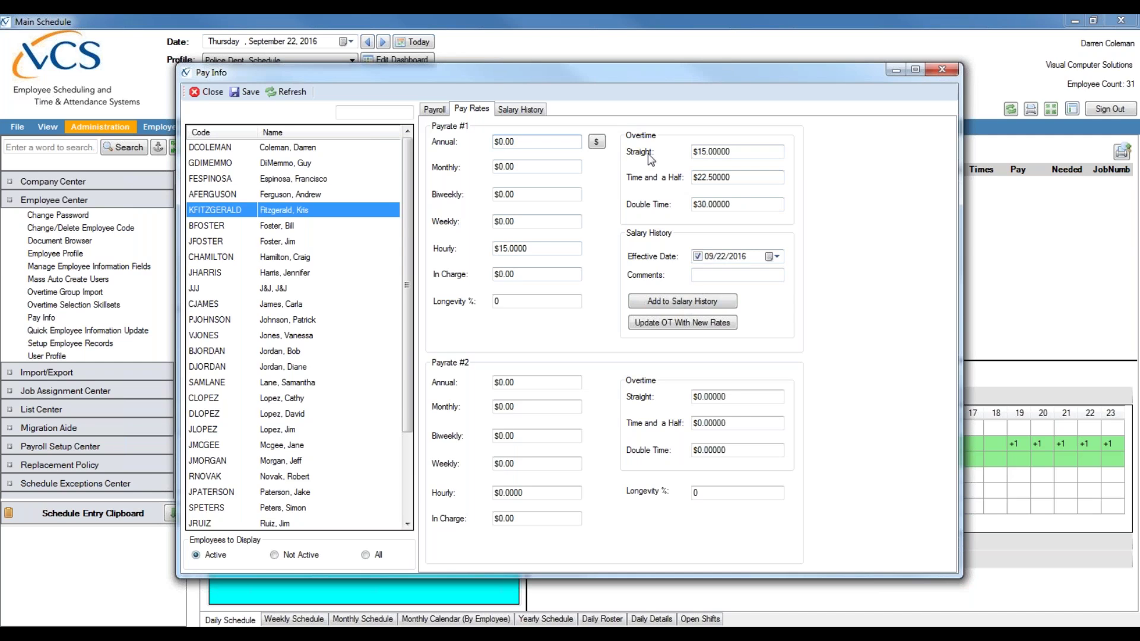
pyautogui.write('3000')
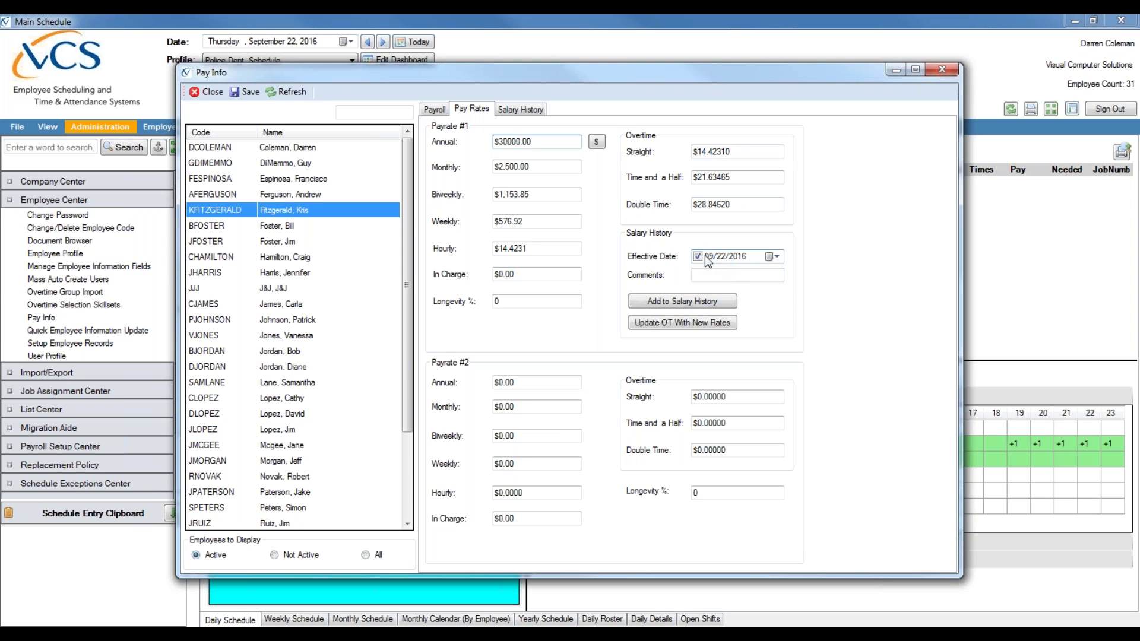
pyautogui.click(712, 257)
pyautogui.write('7/01/2015')
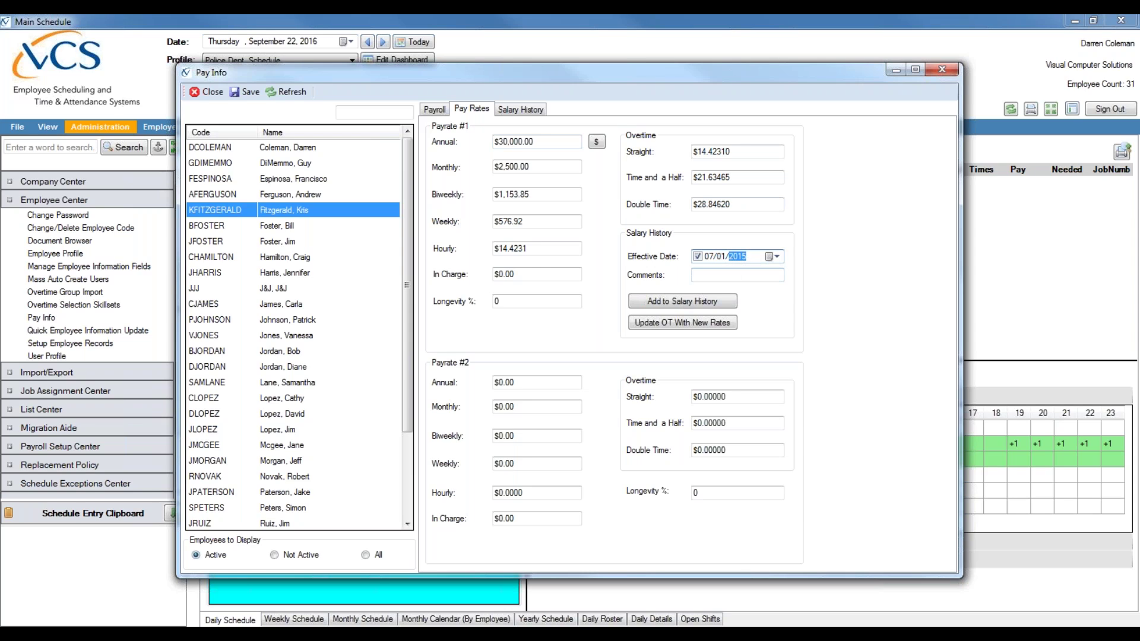
pyautogui.click(701, 302)
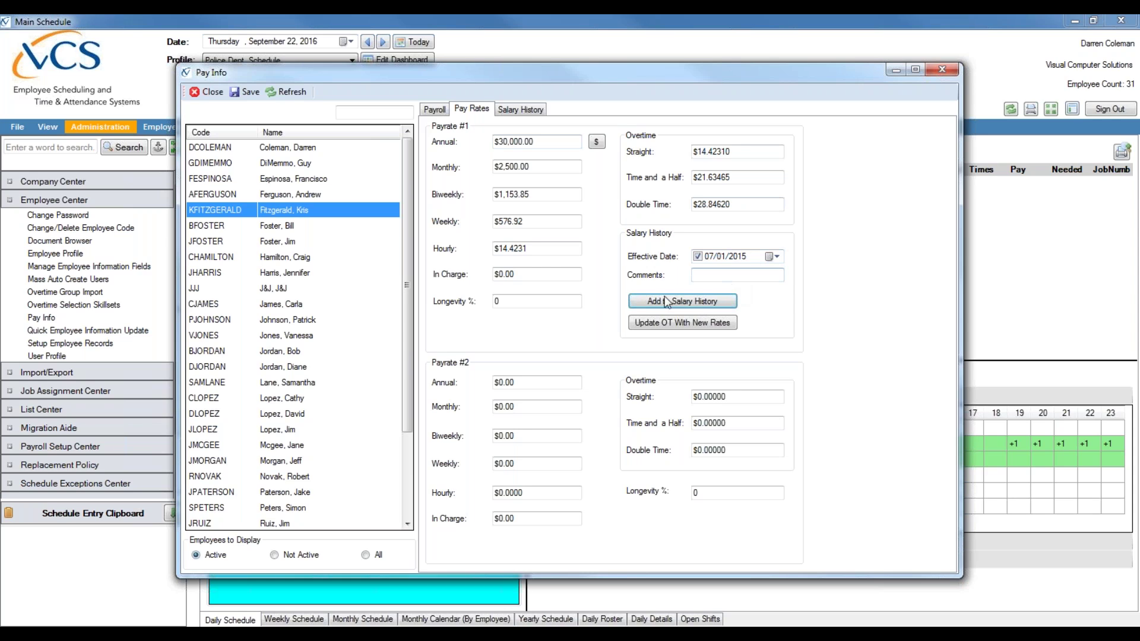
pyautogui.click(529, 111)
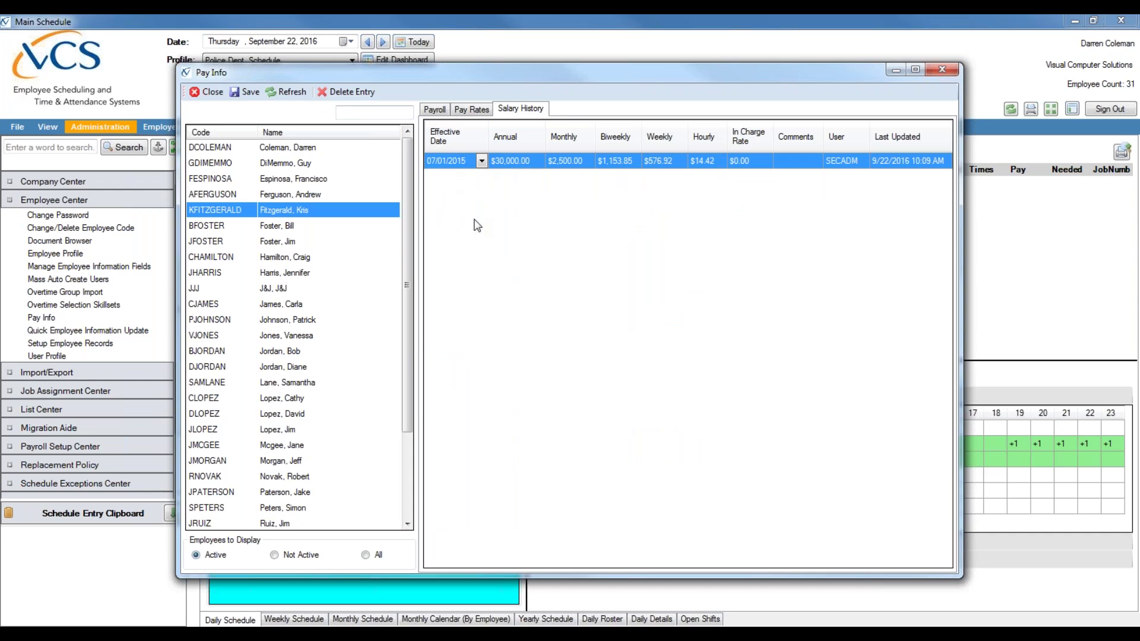
pyautogui.click(481, 110)
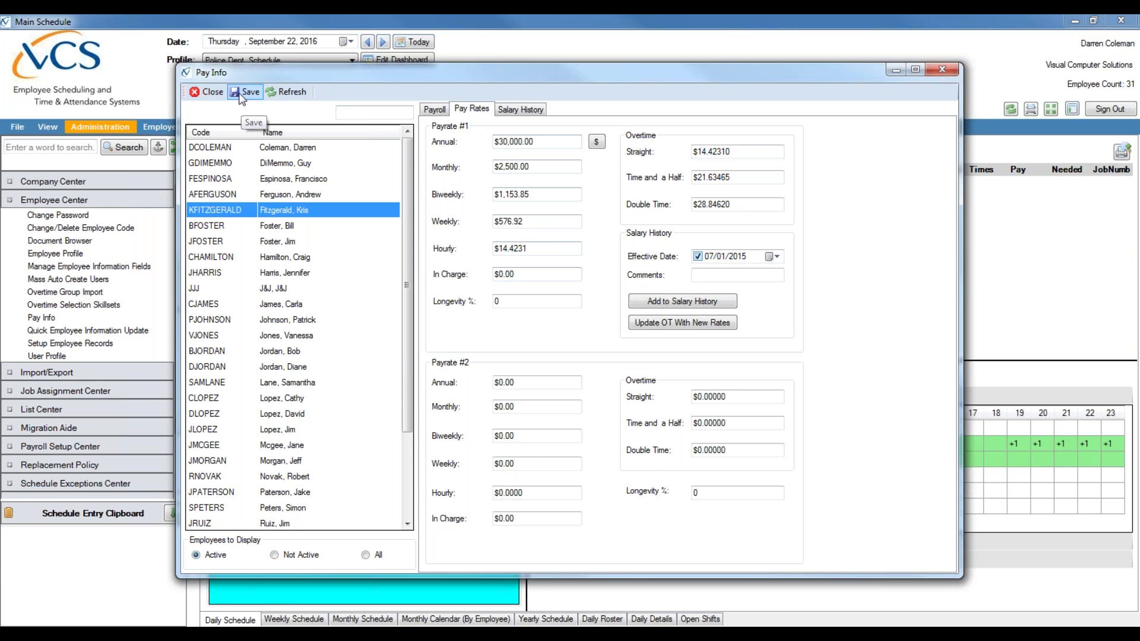
# - Save and close Pay Info, reopen it to verify the record, then close it
pyautogui.click(206, 94)
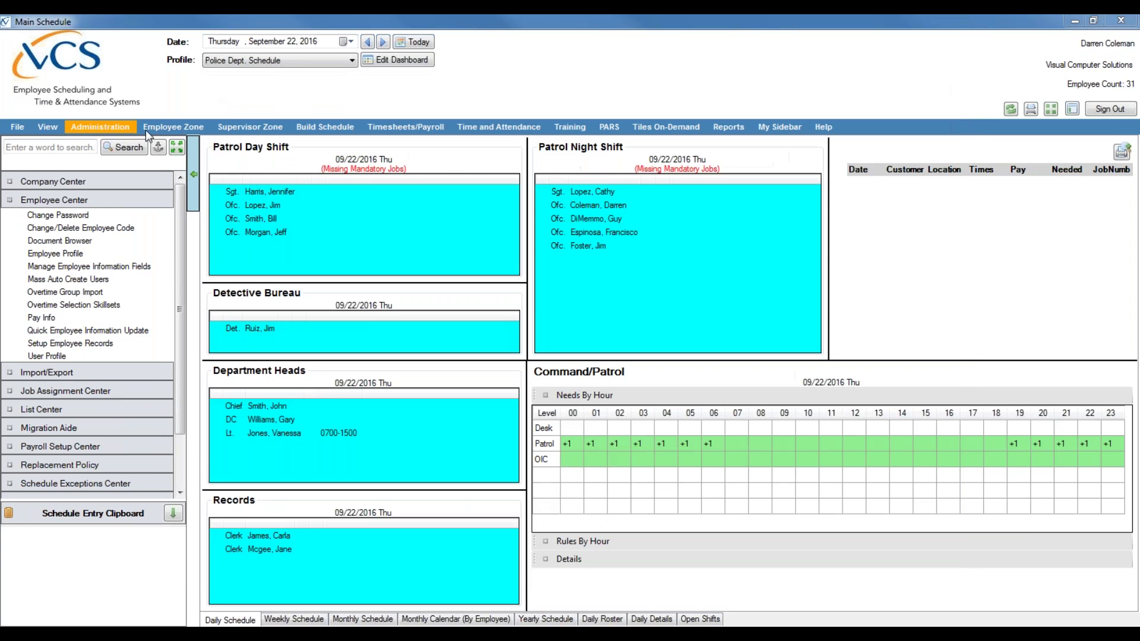
pyautogui.click(40, 316)
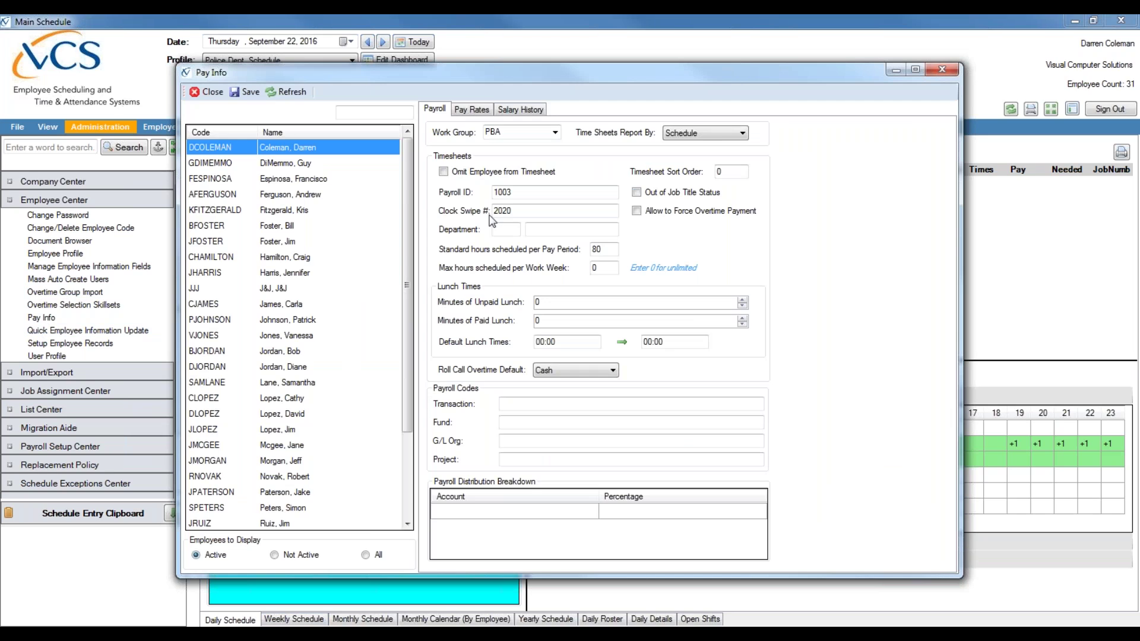
pyautogui.click(219, 91)
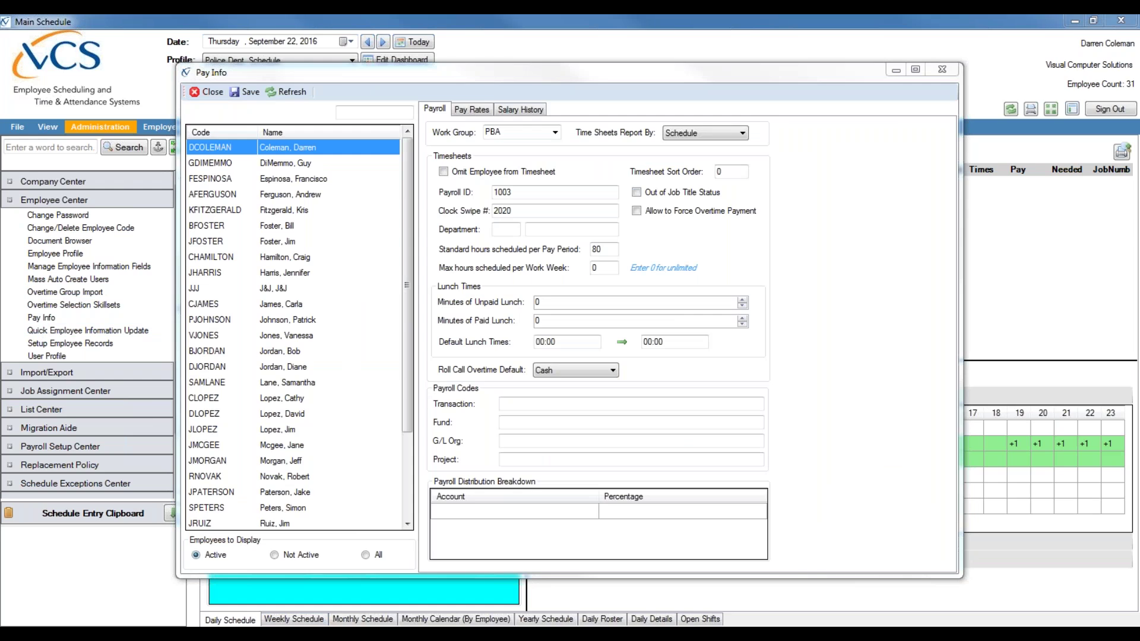